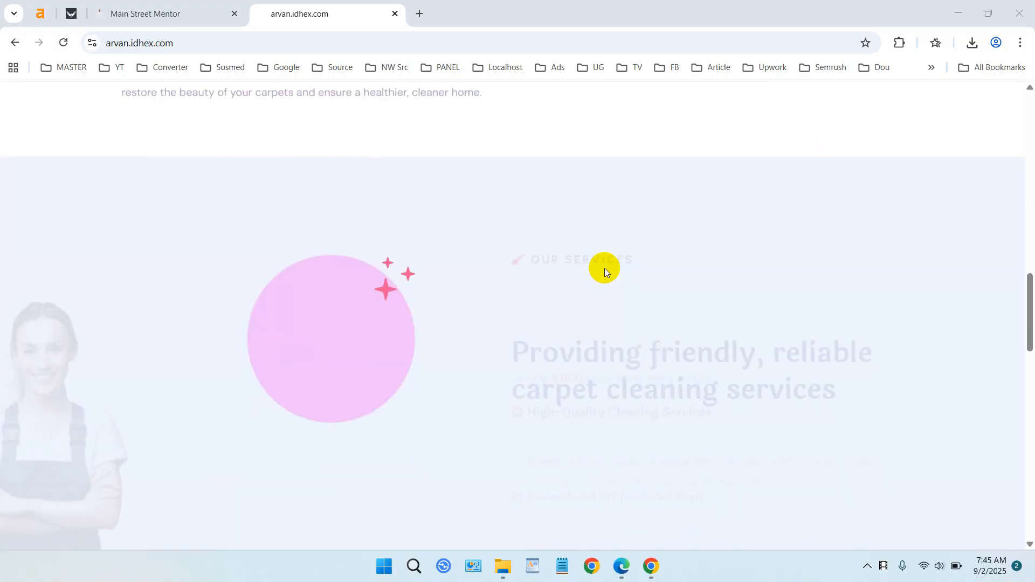
- Open the cleaning services website's Contact Us page to check its form area
scroll(604, 268, "up", 8)
scroll(603, 267, "up", 12)
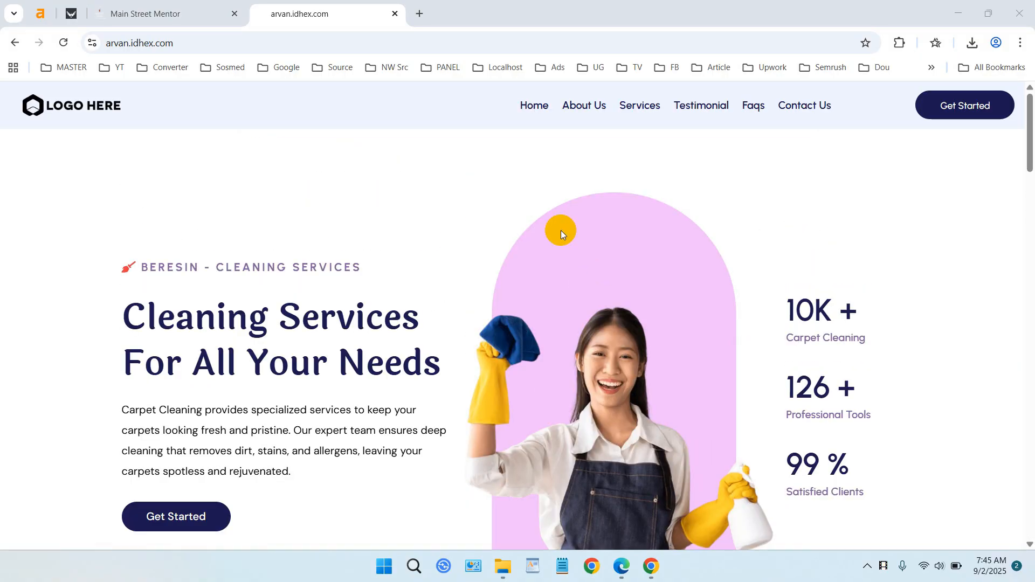
left_click(808, 114)
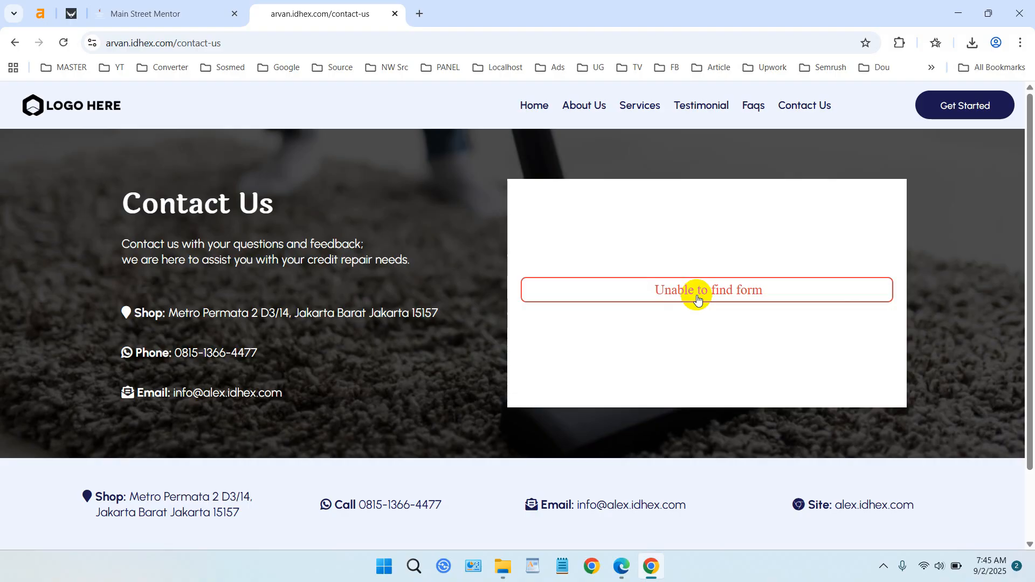
- Switch to the HighLevel account and open the list of forms under Sites
left_click(197, 10)
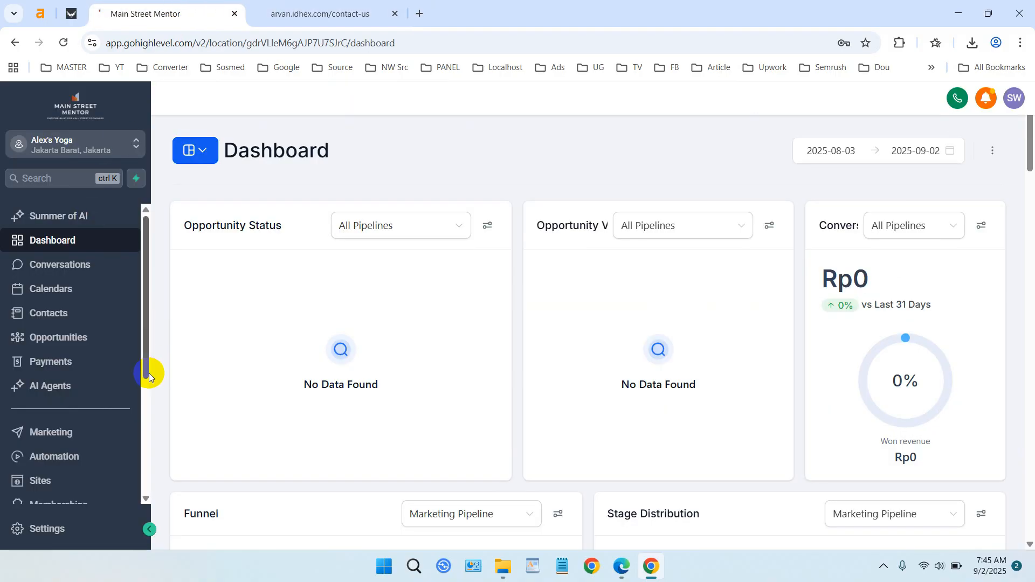
scroll(129, 371, "down", 3)
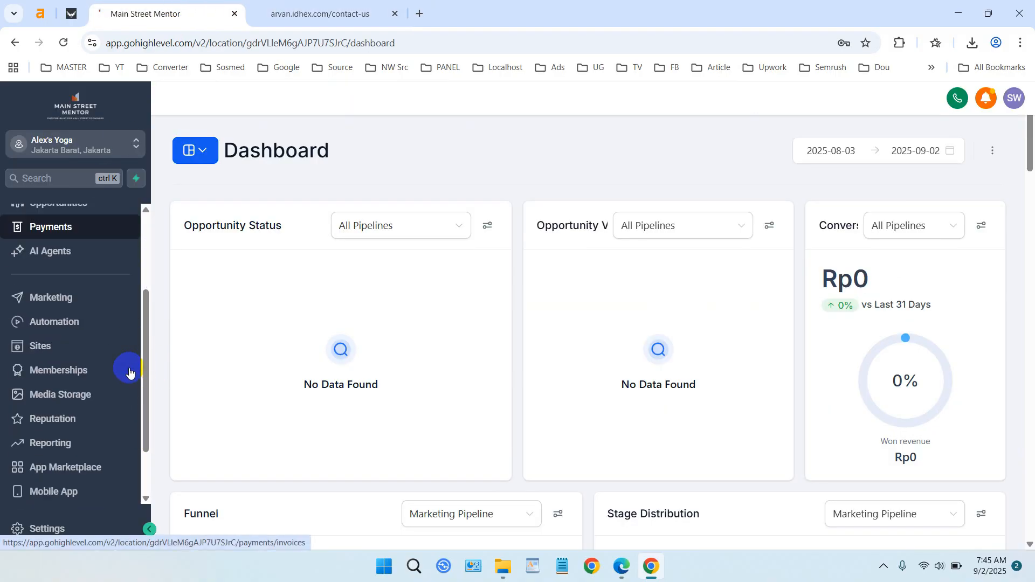
left_click(53, 347)
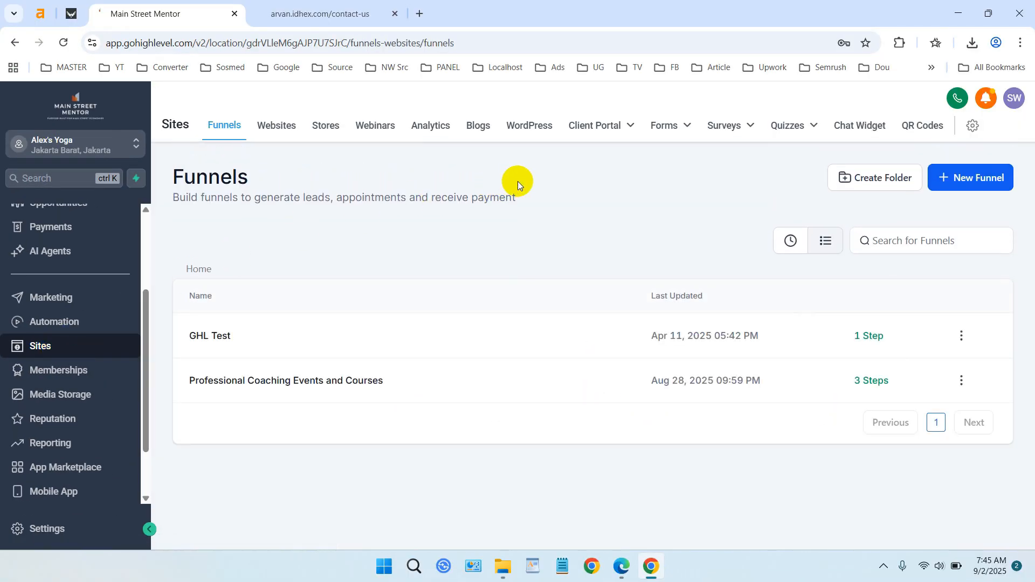
left_click(667, 130)
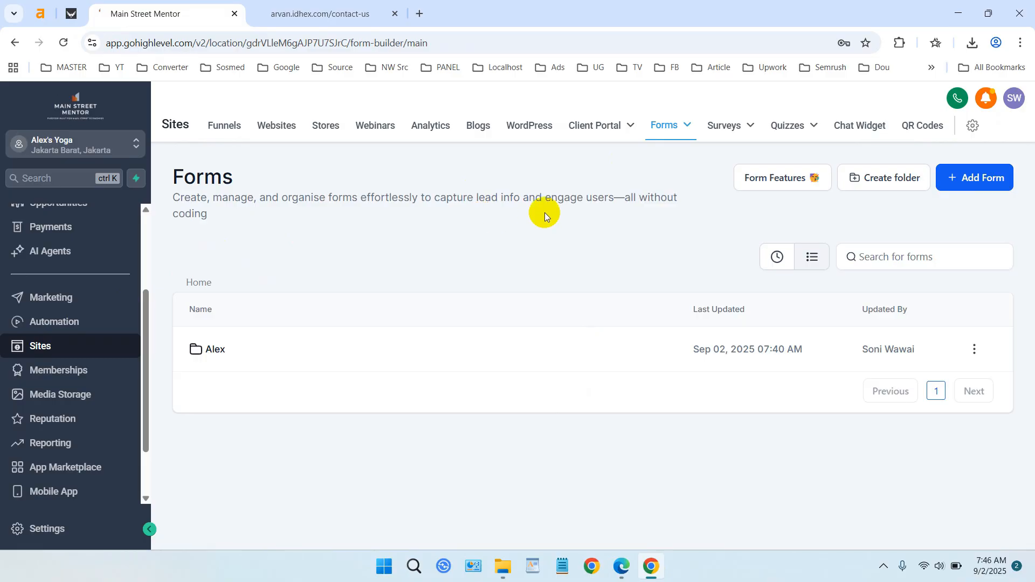
- Create a forms folder named Test and open it
left_click(877, 182)
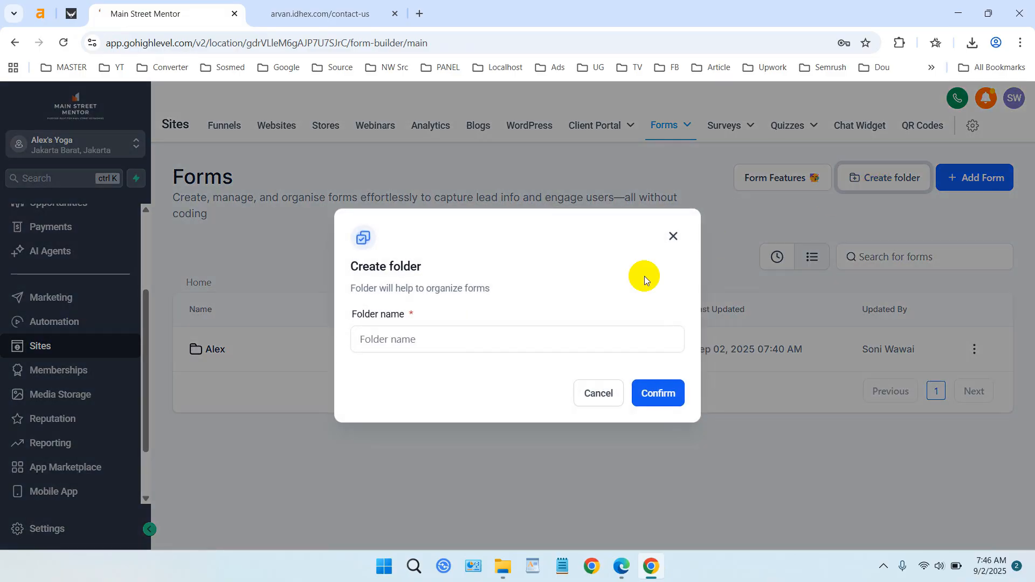
left_click(481, 345)
type("Test")
left_click(654, 386)
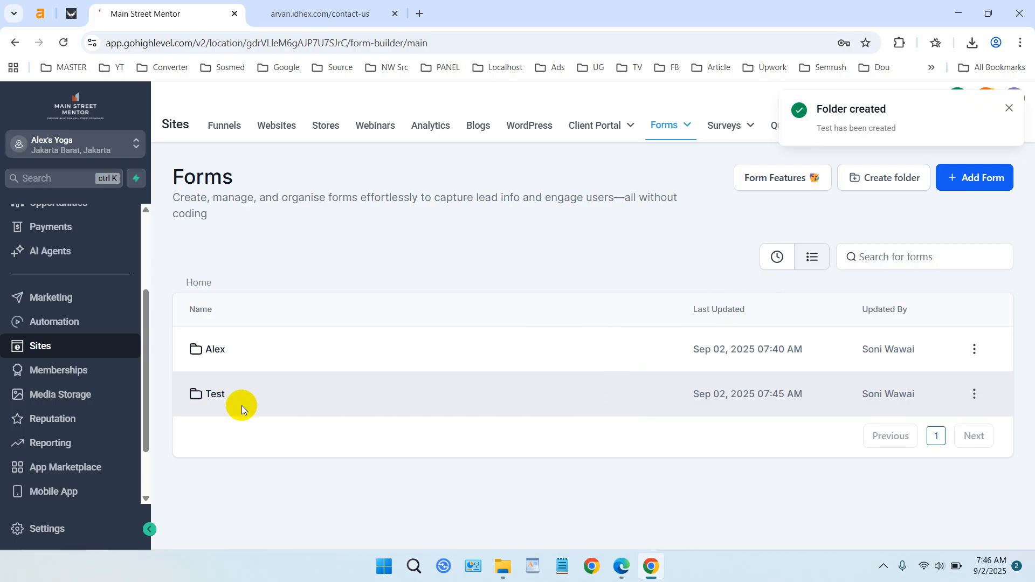
left_click(217, 395)
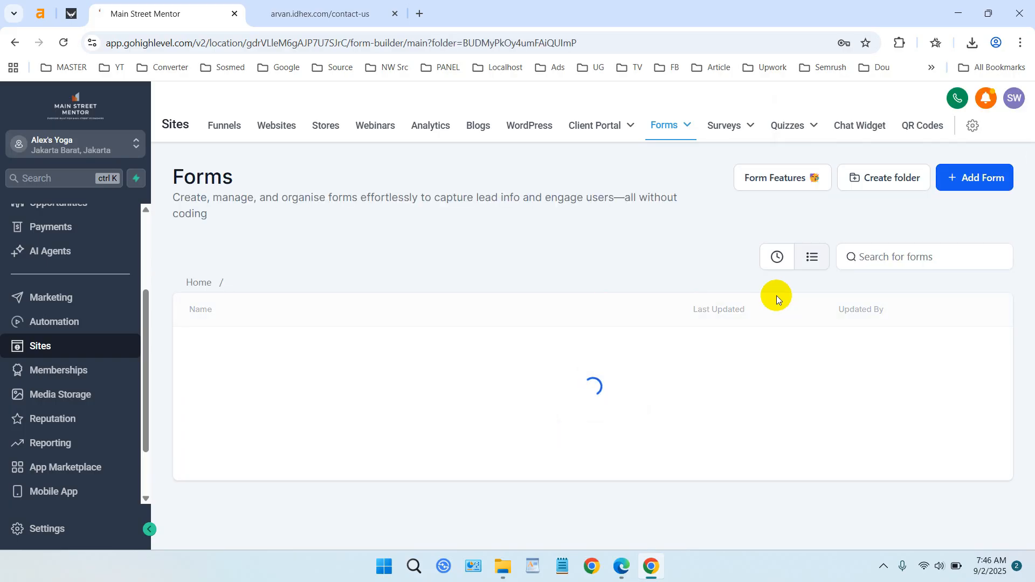
- Create a new form in the Test folder from the Generic Contact Us template
left_click(969, 186)
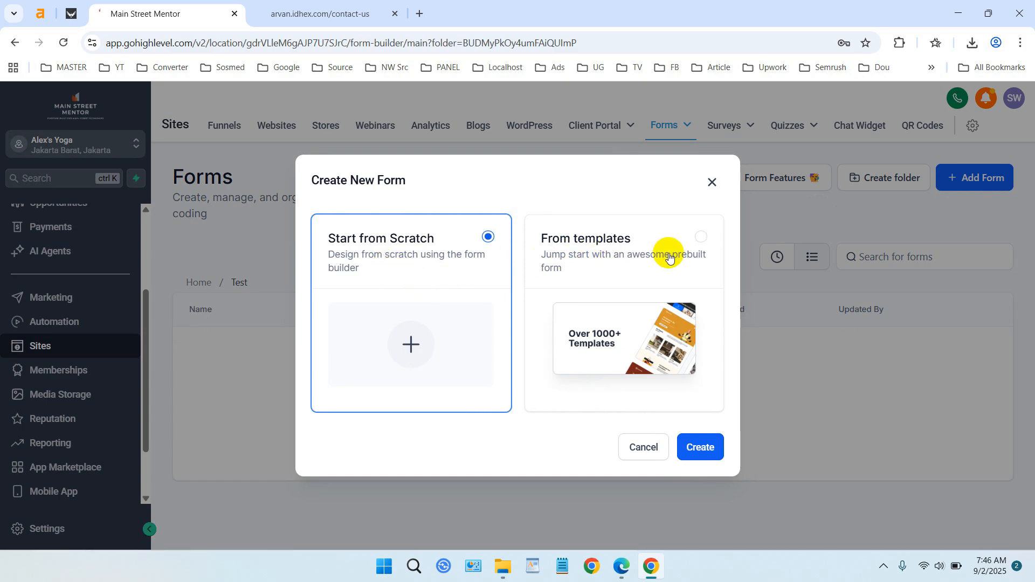
left_click(698, 242)
left_click(696, 447)
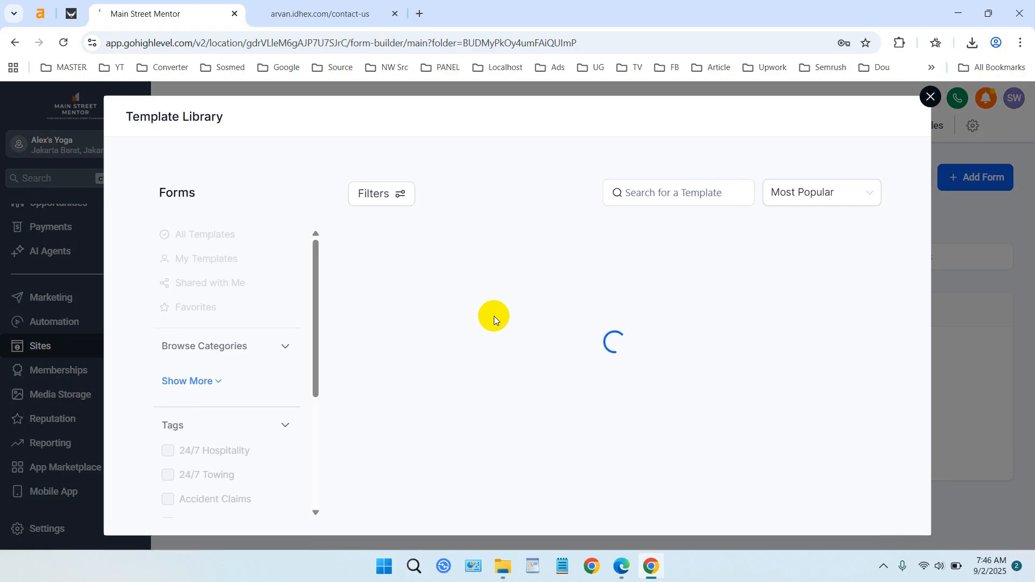
mouse_move(647, 338)
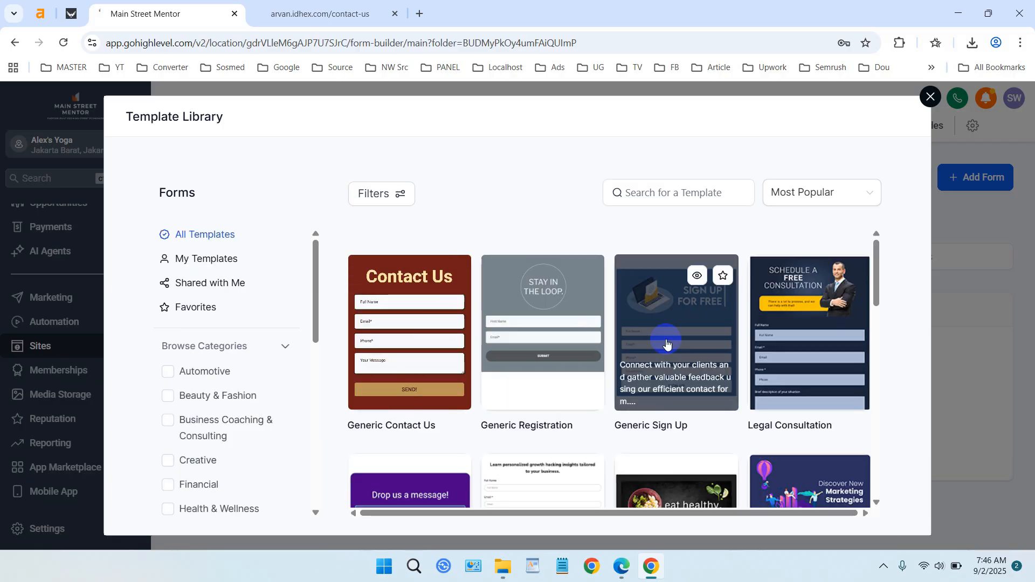
scroll(645, 336, "down", 1)
scroll(642, 333, "up", 1)
mouse_move(387, 337)
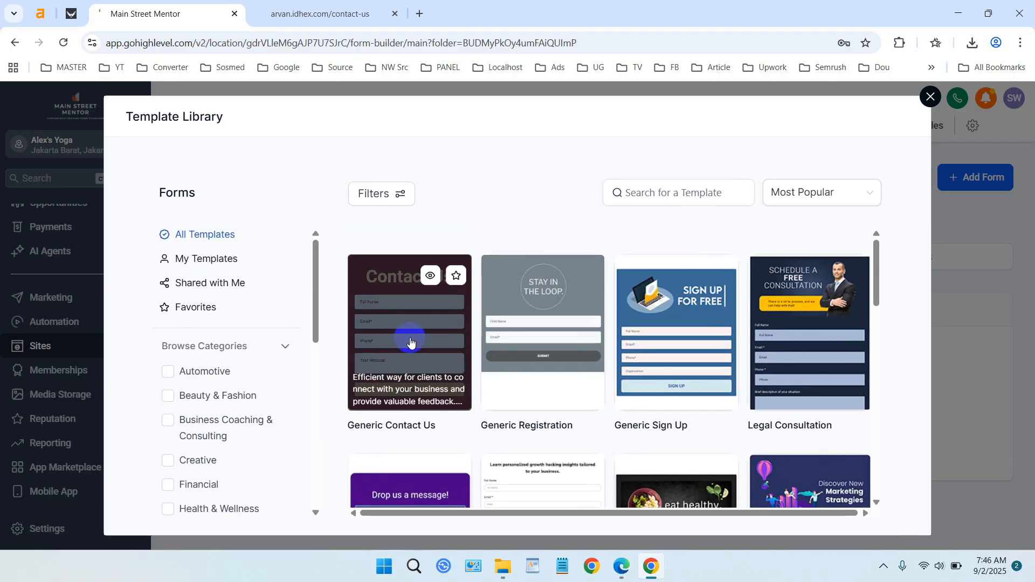
mouse_move(694, 373)
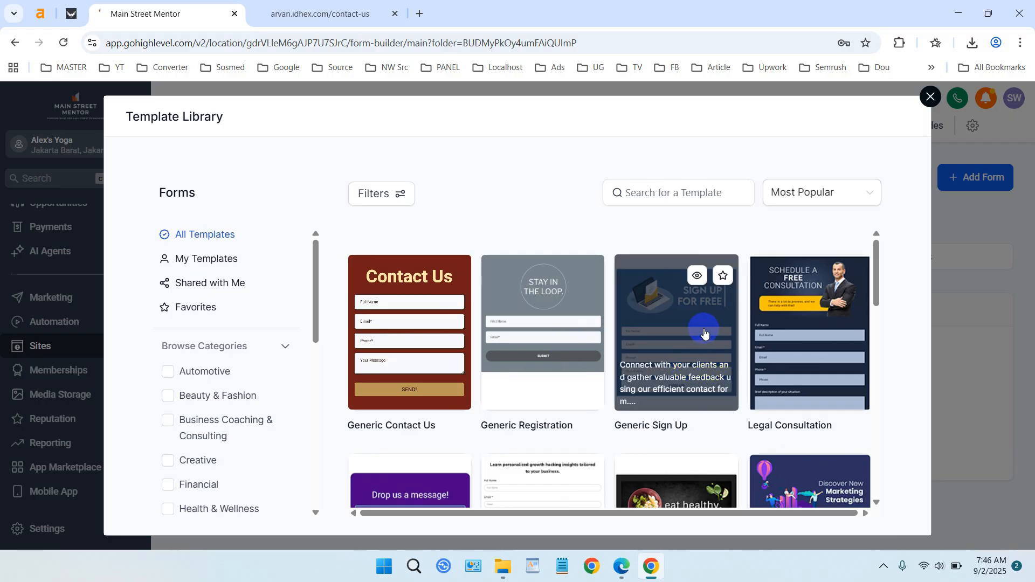
left_click(409, 335)
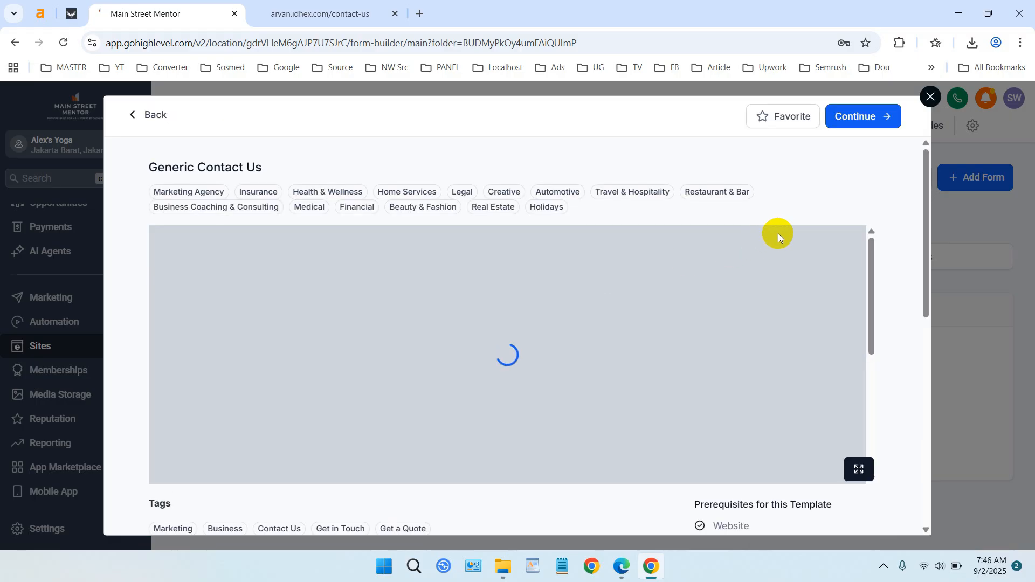
left_click(851, 123)
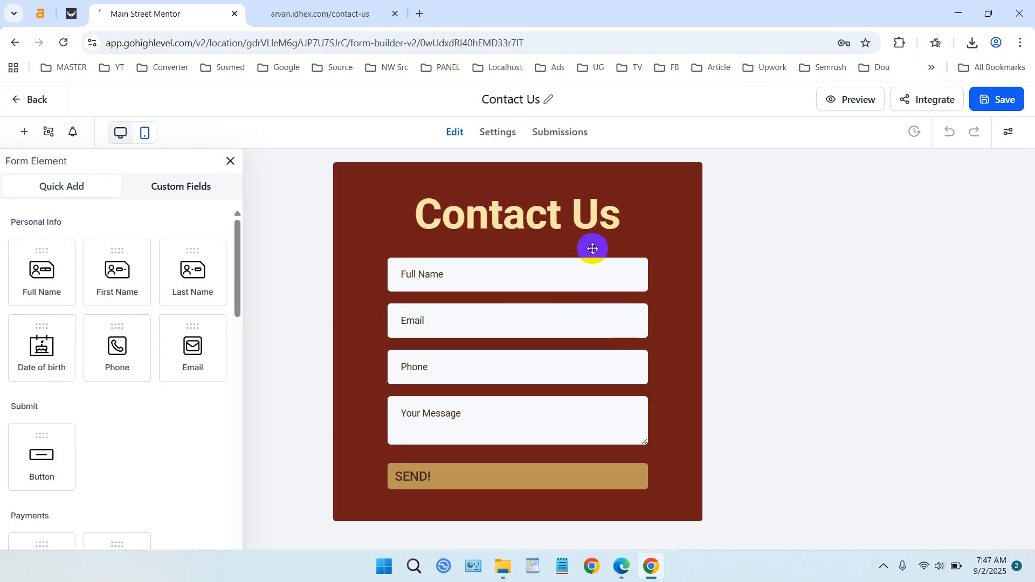
- Examine the settings of the form's Full Name, Email, Phone, Your Message and SEND! elements
left_click(502, 271)
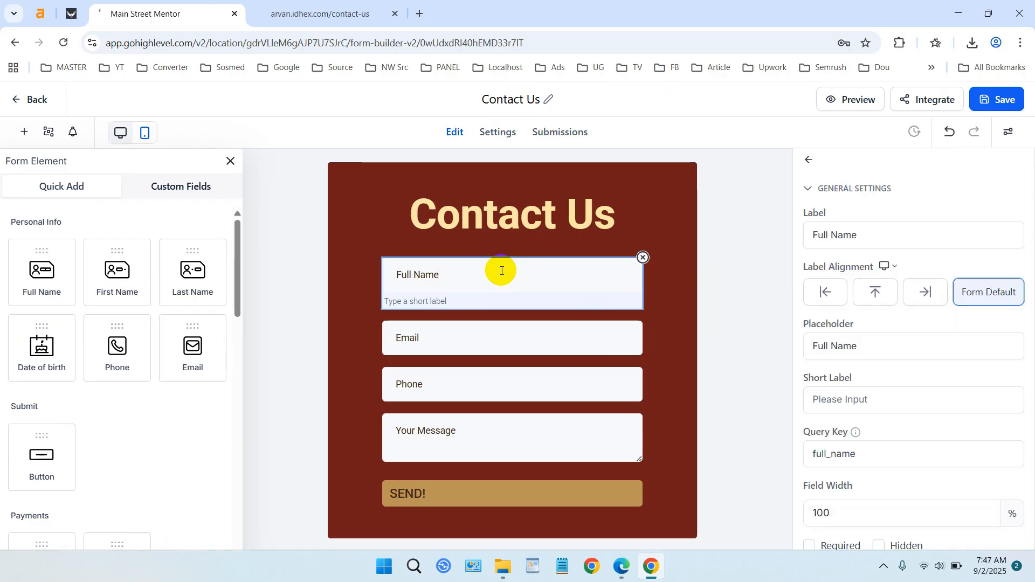
left_click(495, 332)
left_click(492, 386)
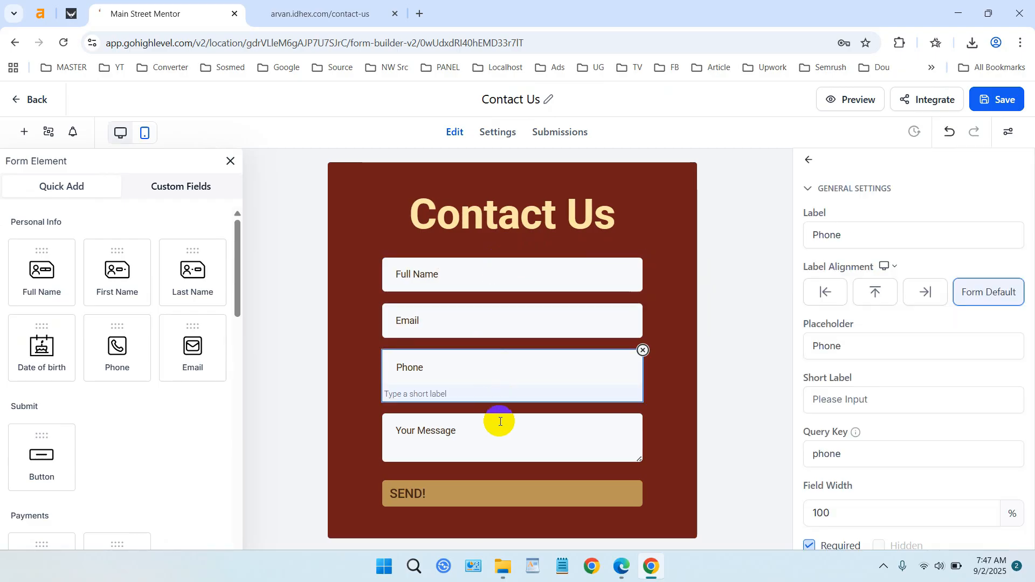
left_click(497, 471)
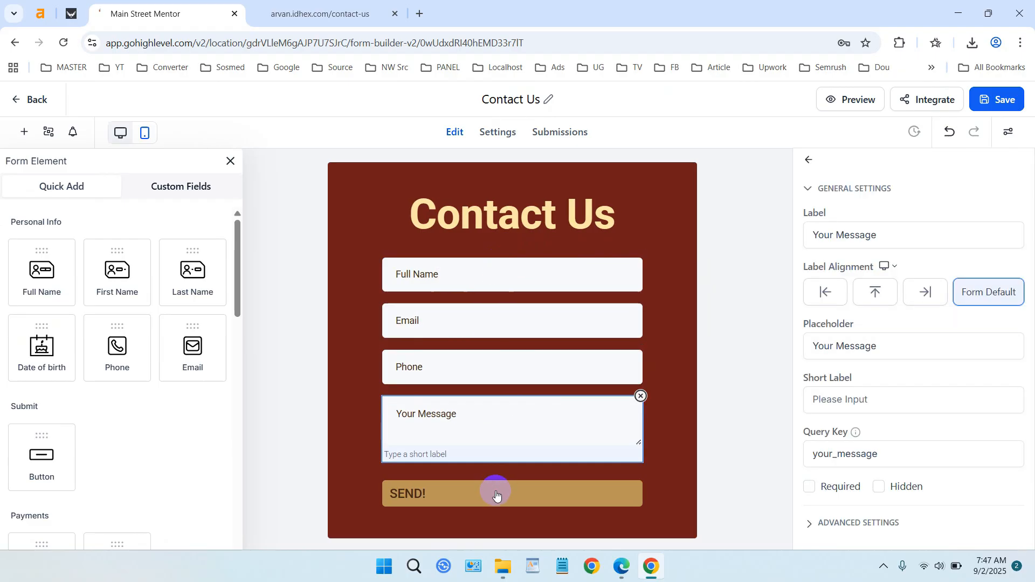
left_click(497, 495)
left_click(604, 276)
left_click(661, 219)
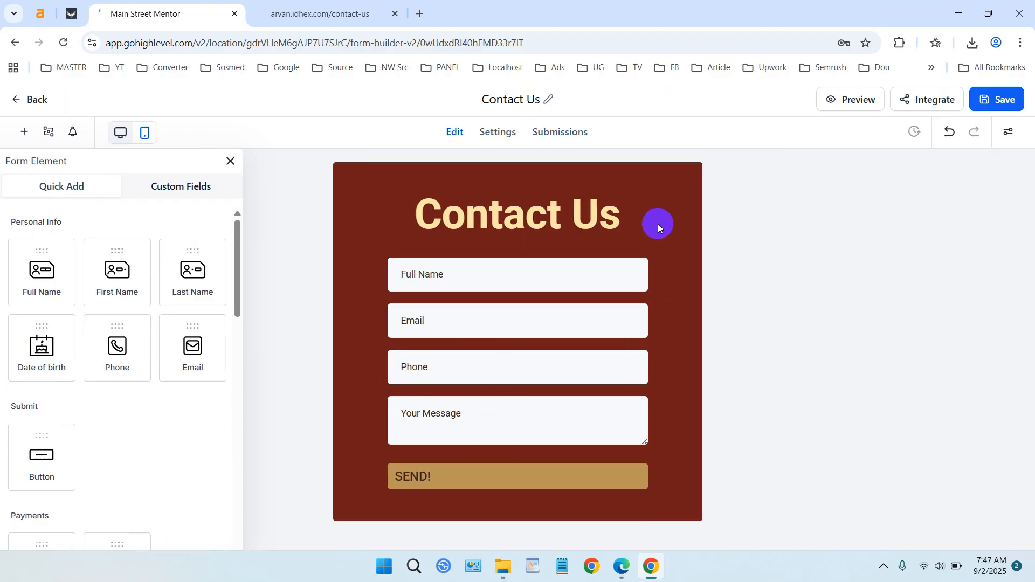
- Review the colors of the website's Contact Us page, and return to the form builder
left_click(355, 9)
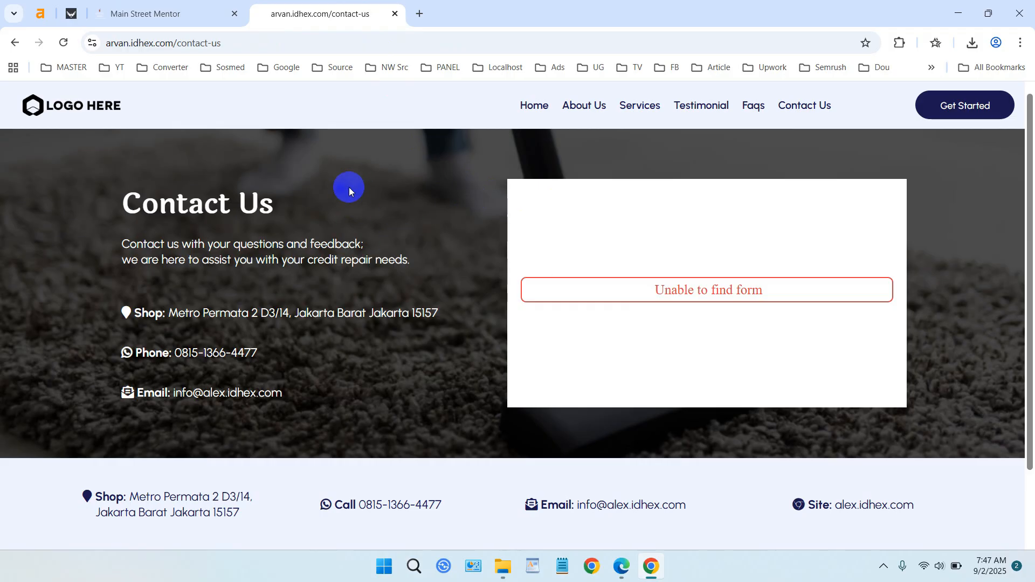
scroll(367, 264, "down", 2)
scroll(399, 288, "up", 2)
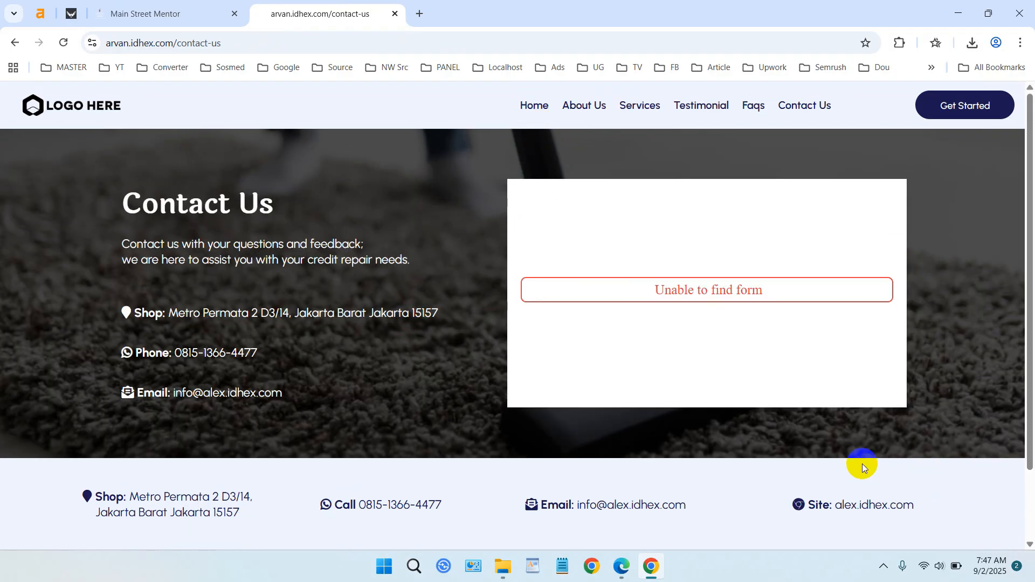
left_click(183, 4)
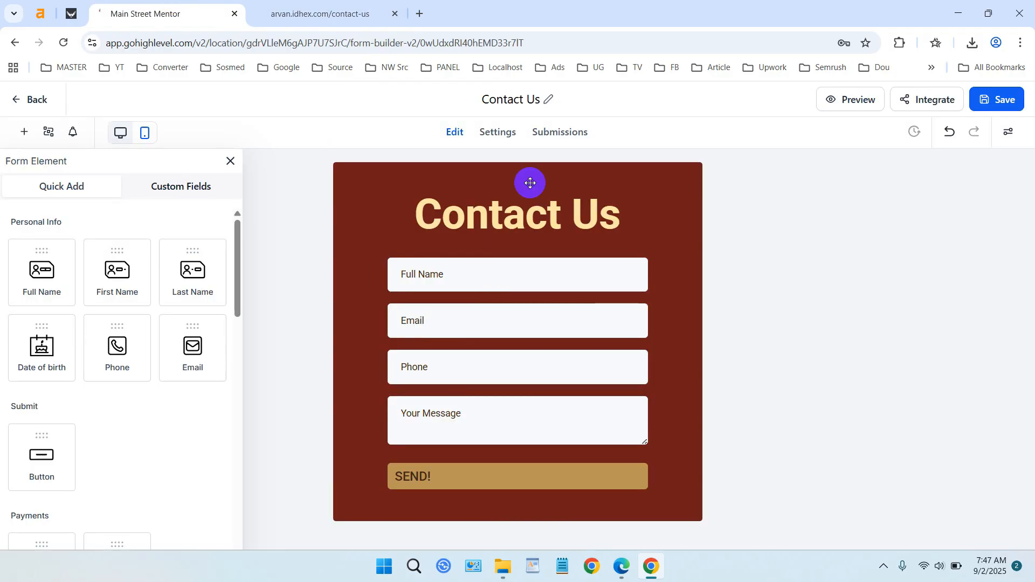
- Open the Colors & Background settings in the form's styles
left_click(1004, 141)
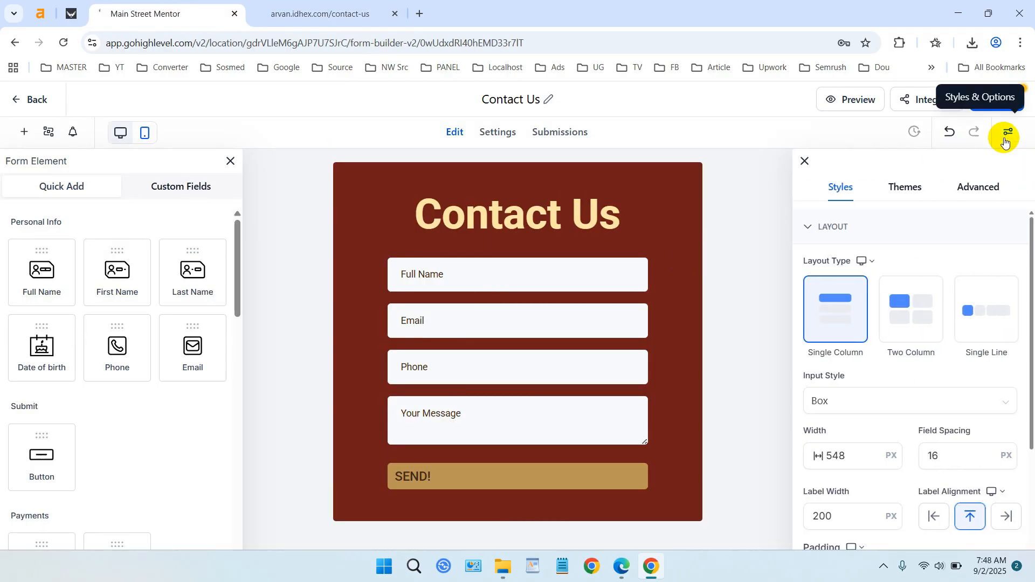
scroll(938, 237, "down", 5)
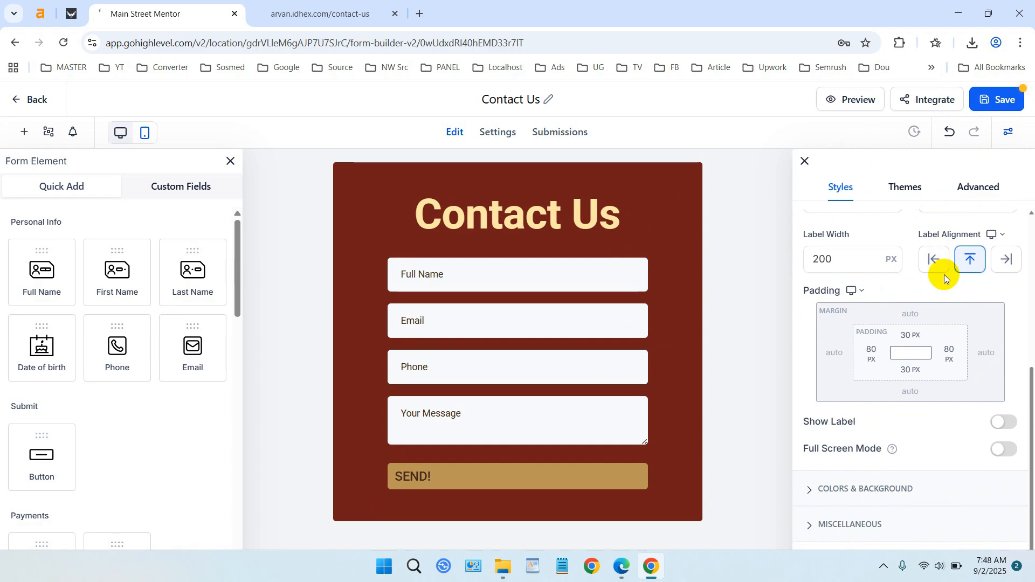
left_click(816, 489)
scroll(879, 450, "up", 3)
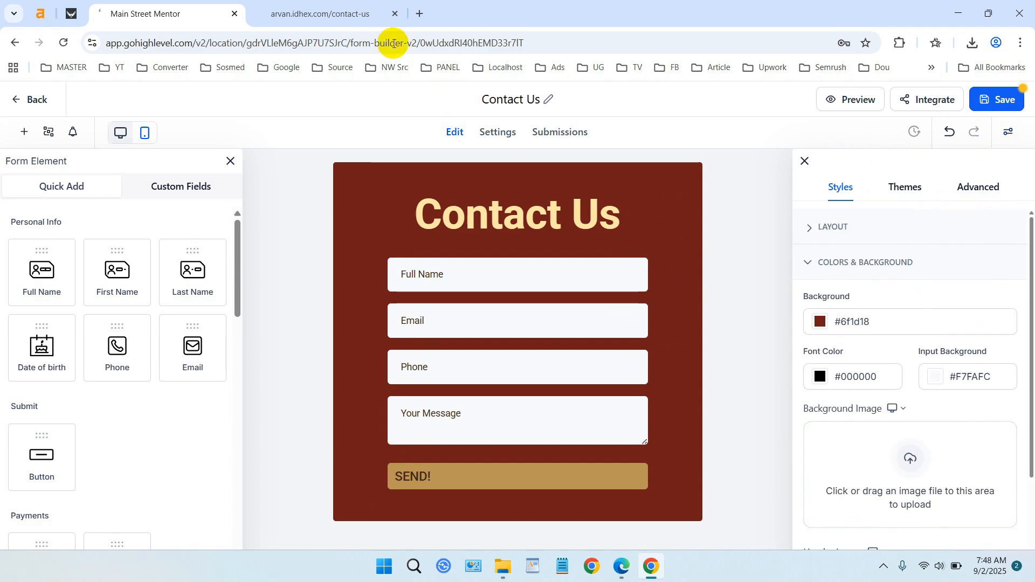
- Inspect the website's Contact Us page in the developer tools and find the root color variables in its styles
left_click(322, 13)
scroll(701, 457, "down", 2)
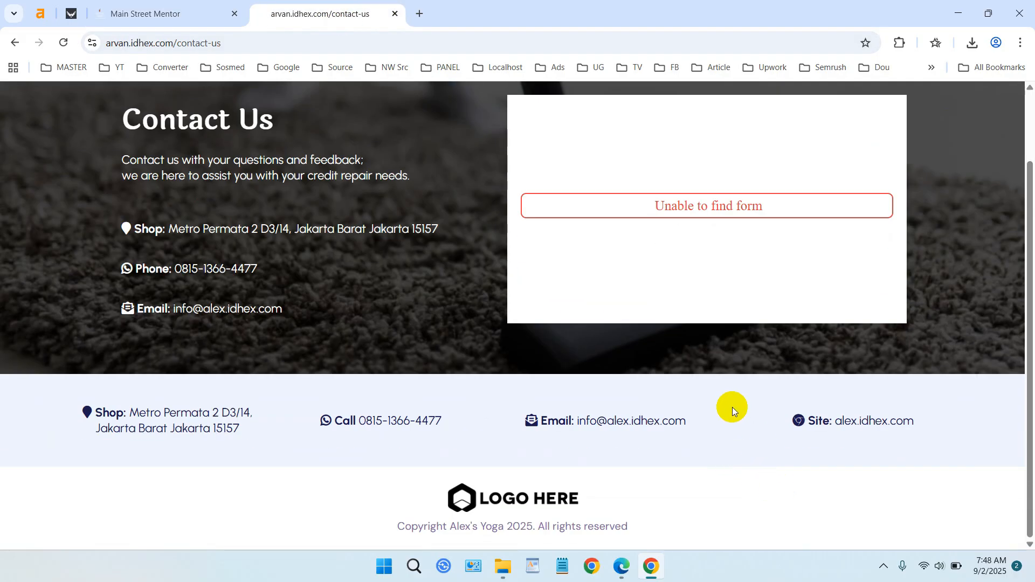
right_click(803, 505)
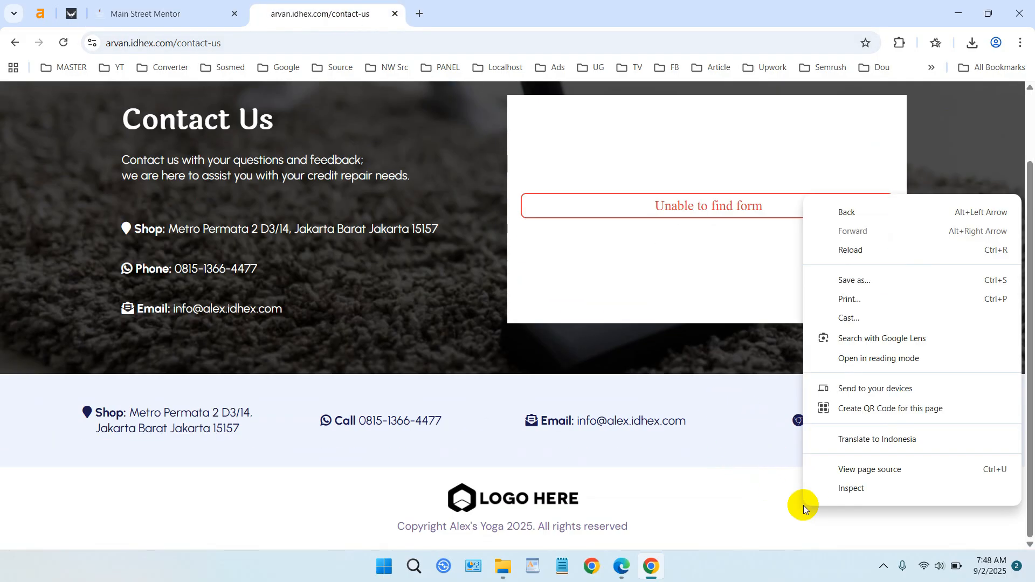
left_click(834, 491)
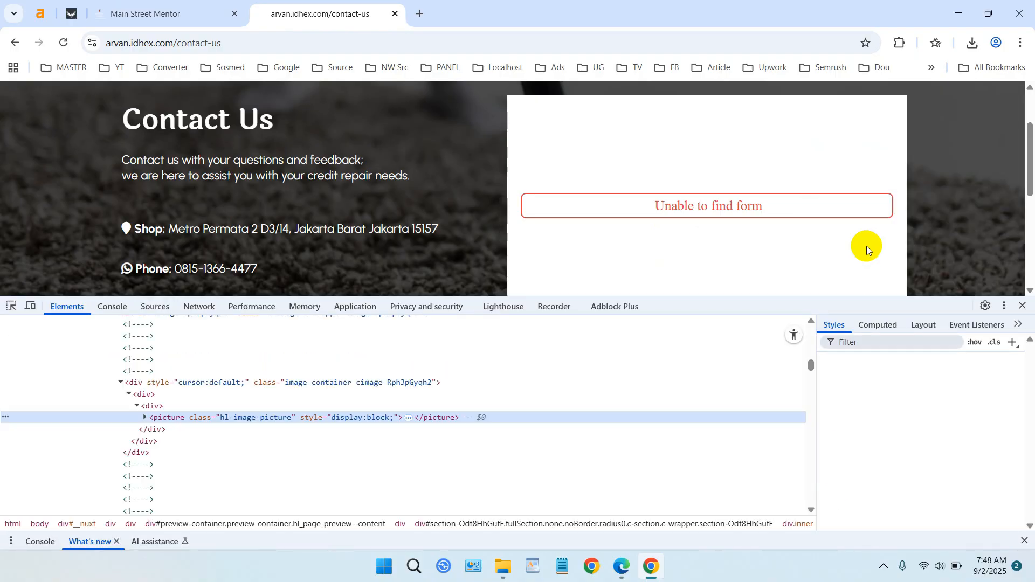
scroll(900, 199, "down", 5)
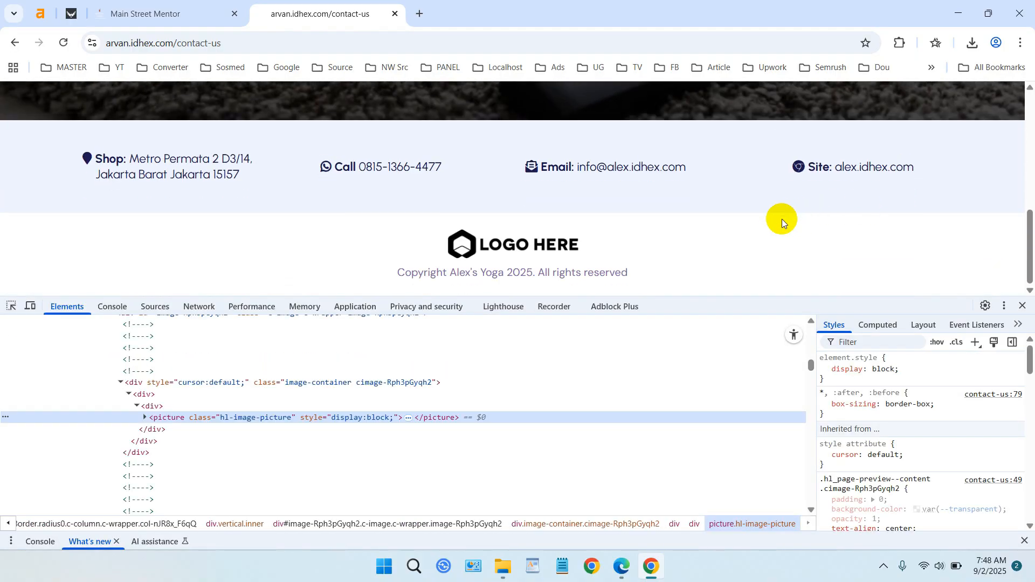
scroll(898, 426, "down", 2)
scroll(898, 425, "down", 4)
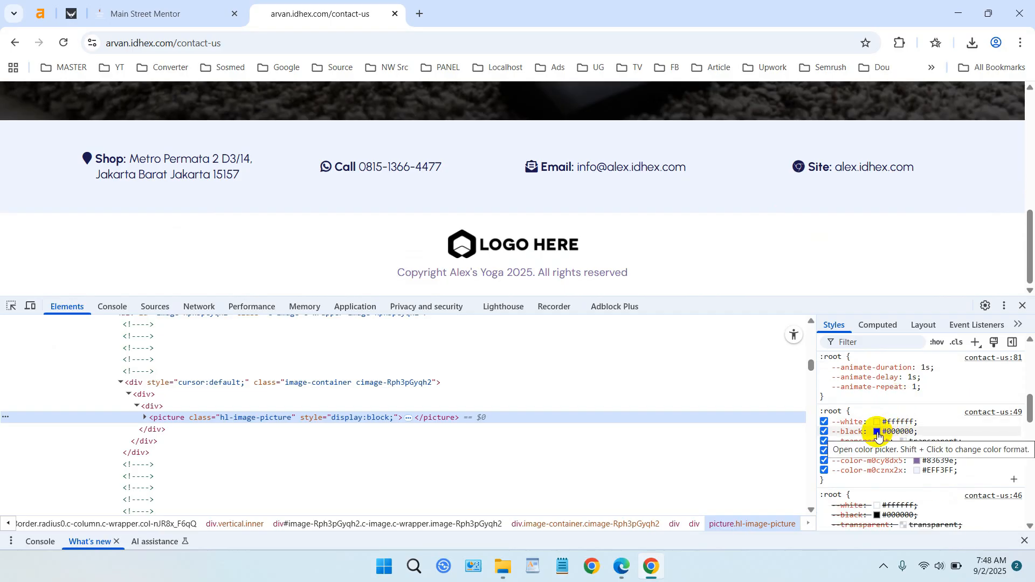
- Sample the pale blue contact strip with the eyedropper, copy its hex code eff3ff, and return to the form builder
left_click(877, 433)
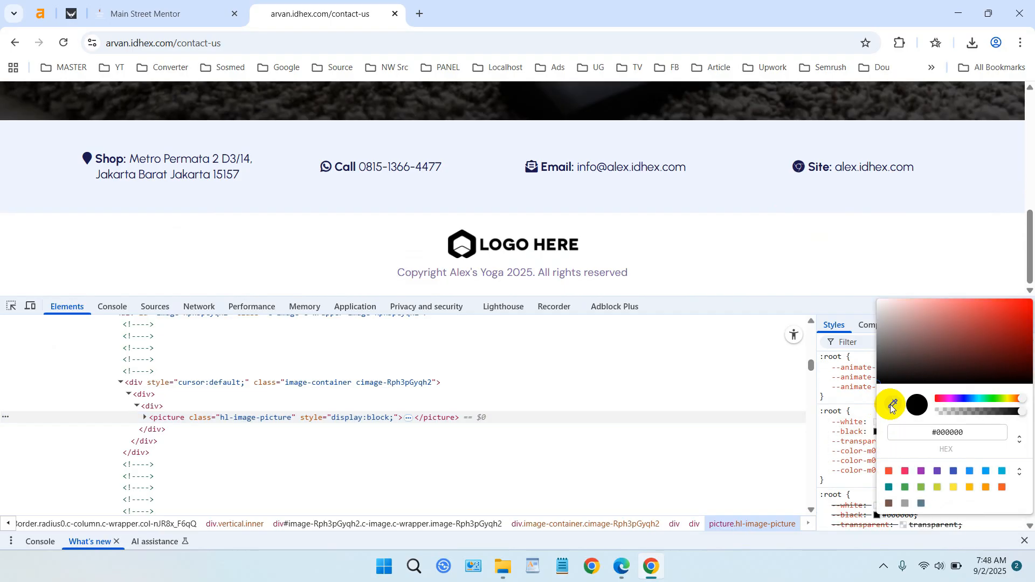
left_click(891, 405)
left_click(763, 176)
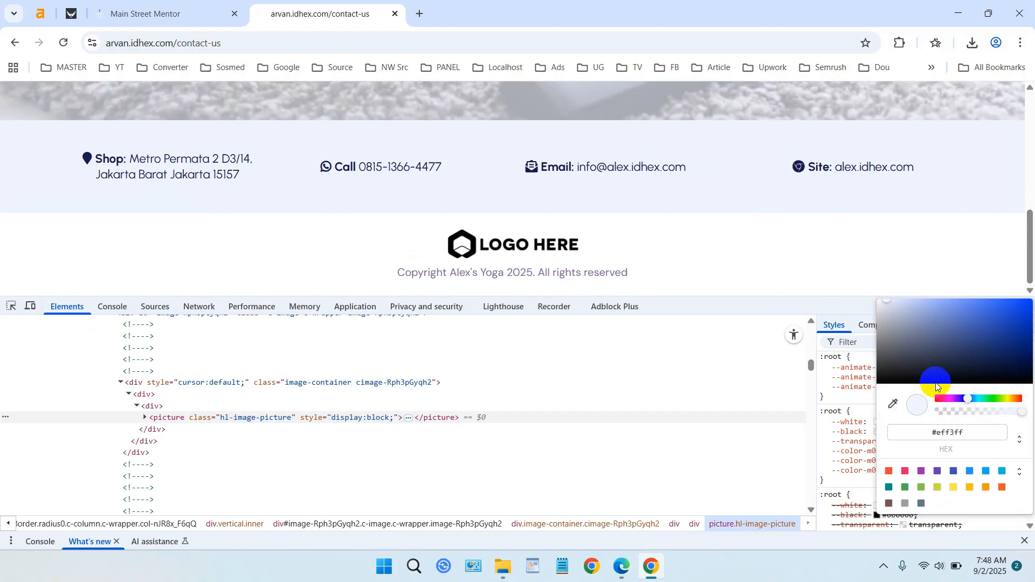
left_click_drag(971, 433, 934, 435)
right_click(948, 432)
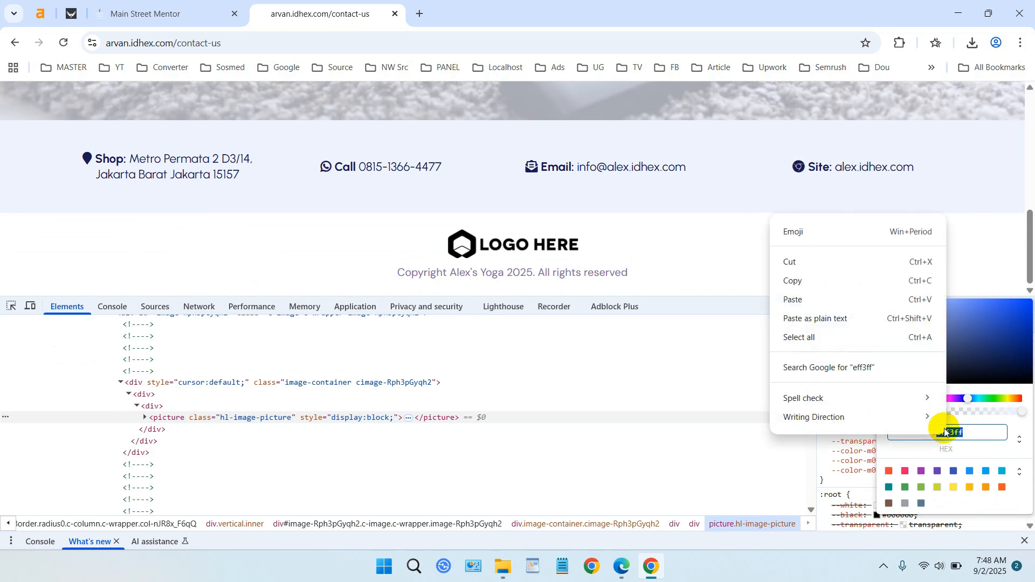
left_click(863, 280)
left_click(178, 12)
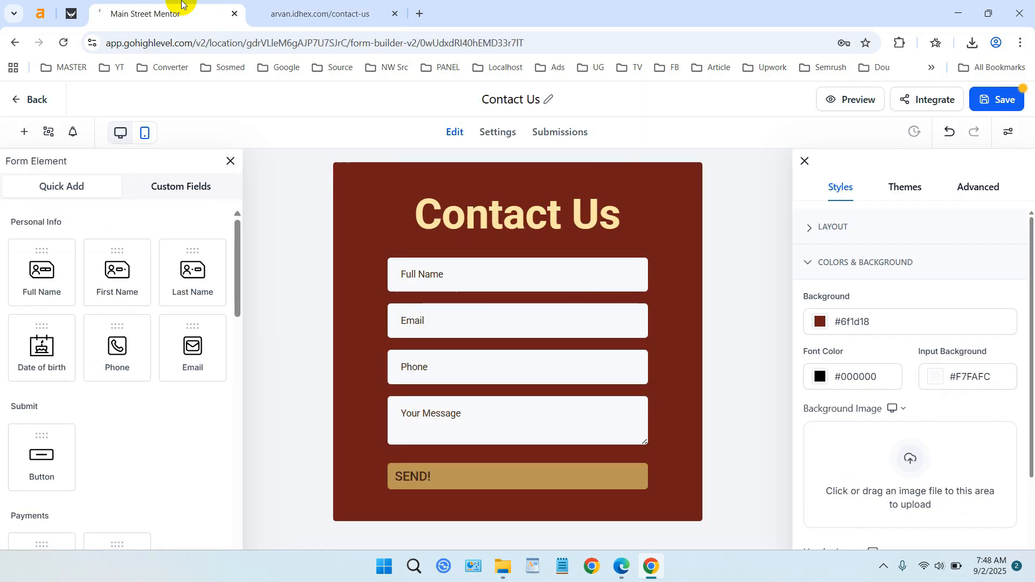
- Set the form's background color to #eff3ff
left_click(822, 322)
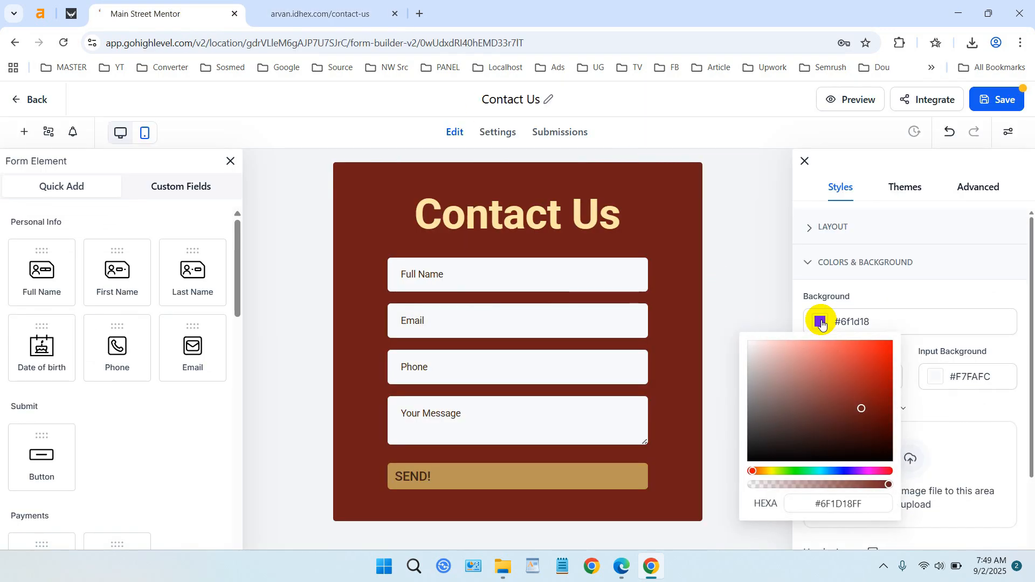
left_click_drag(861, 503, 821, 503)
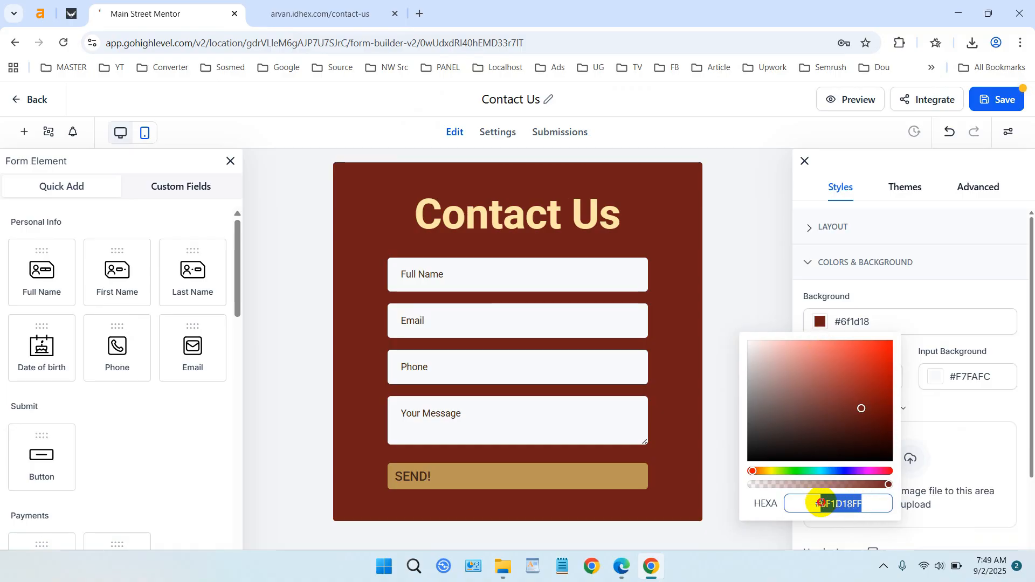
key("ctrl+v")
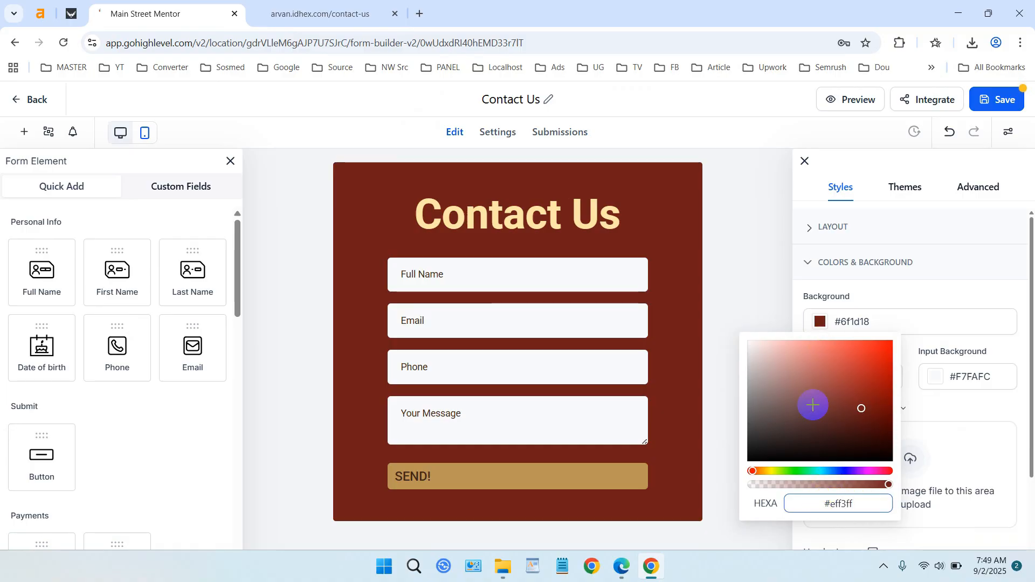
left_click(781, 298)
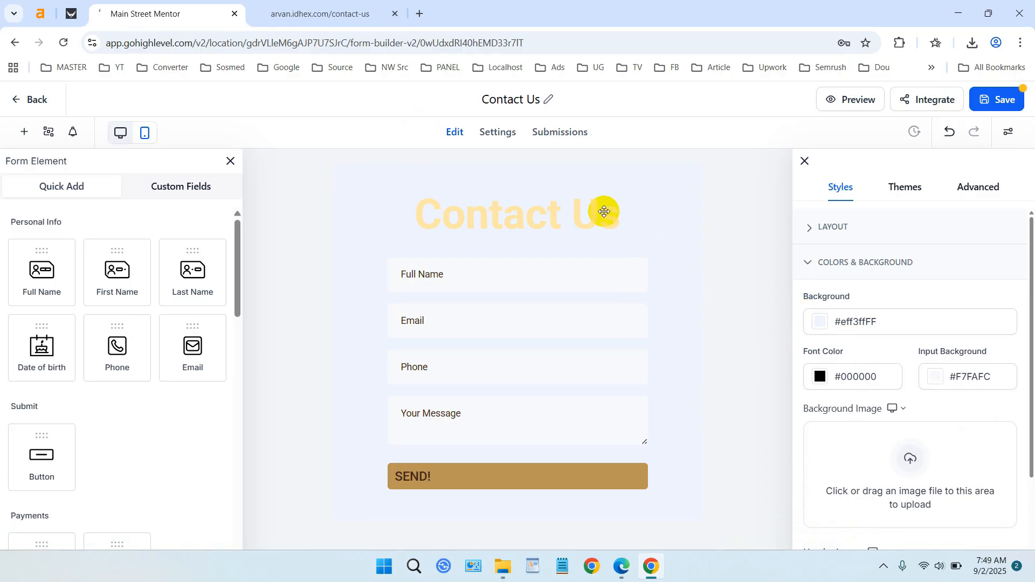
- Check the website's Contact Us page header, and change the form heading's font color to black
left_click(324, 5)
scroll(647, 248, "up", 15)
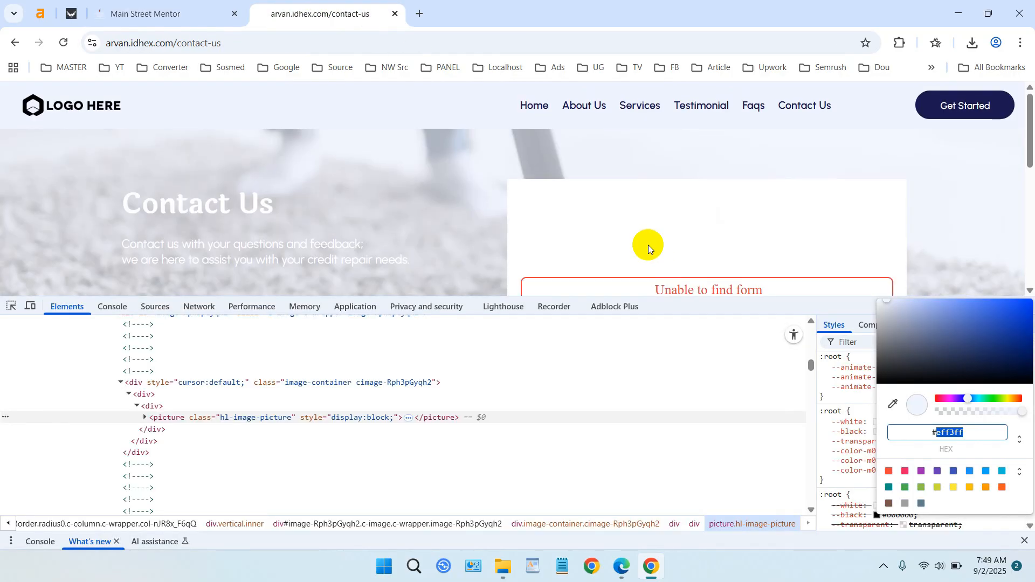
left_click(164, 8)
left_click(478, 212)
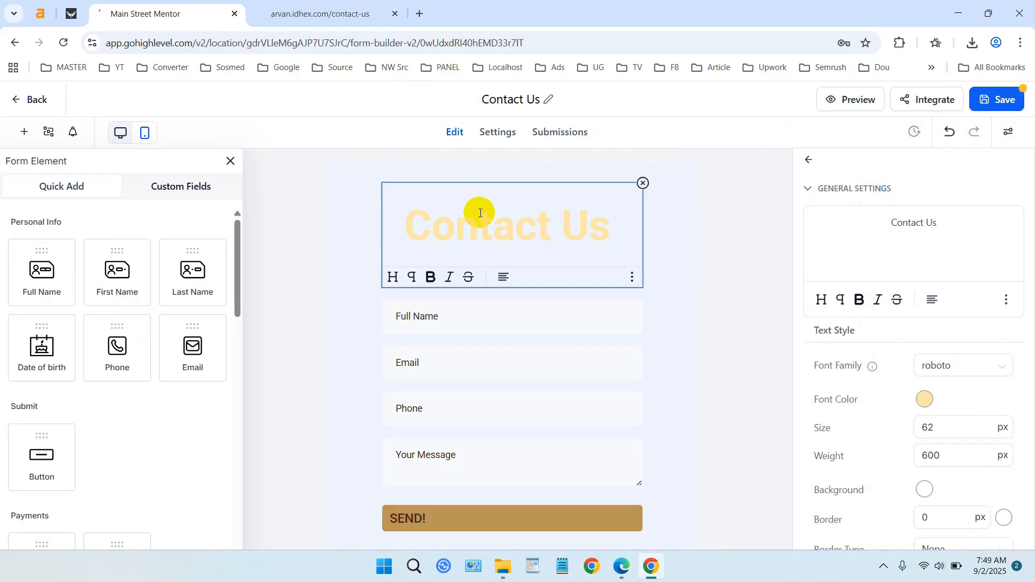
left_click(921, 401)
left_click_drag(860, 314, 850, 335)
left_click(696, 293)
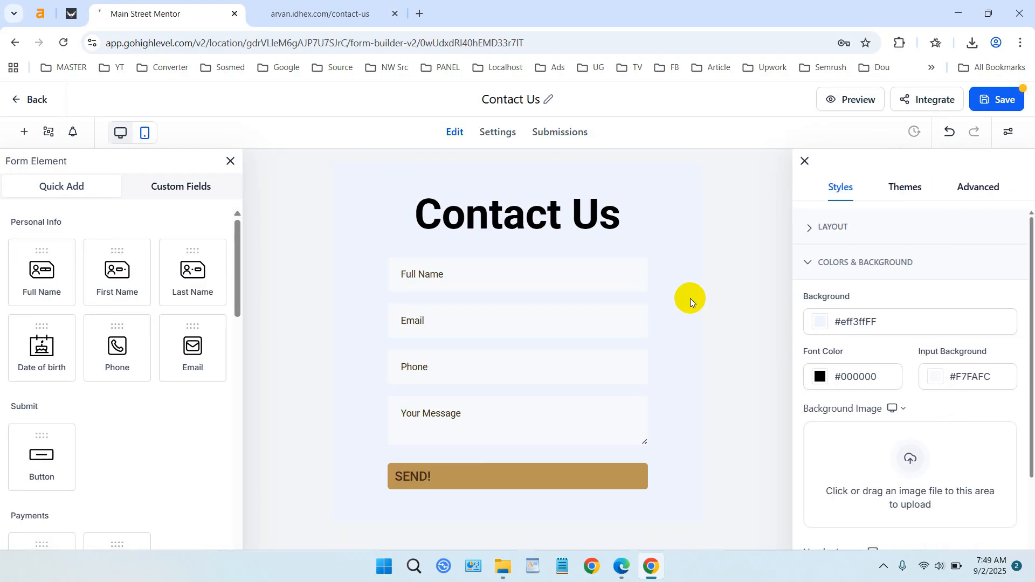
- Compare the SEND! button with the website's styling, and apply the filled purple theme to the button
left_click(529, 476)
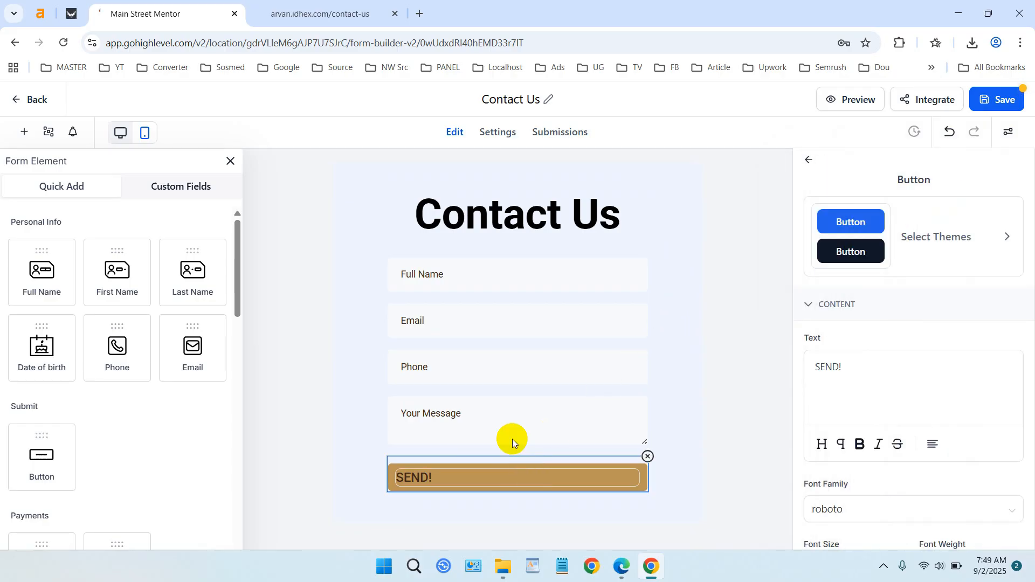
left_click(302, 12)
scroll(643, 169, "down", 5)
scroll(644, 169, "down", 1)
scroll(642, 167, "up", 8)
left_click(132, 11)
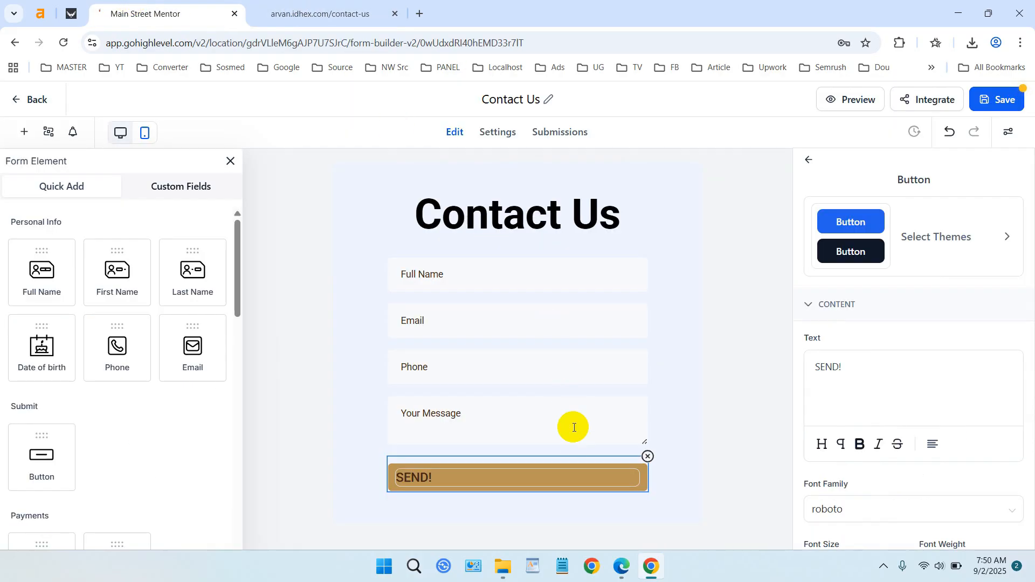
left_click(955, 238)
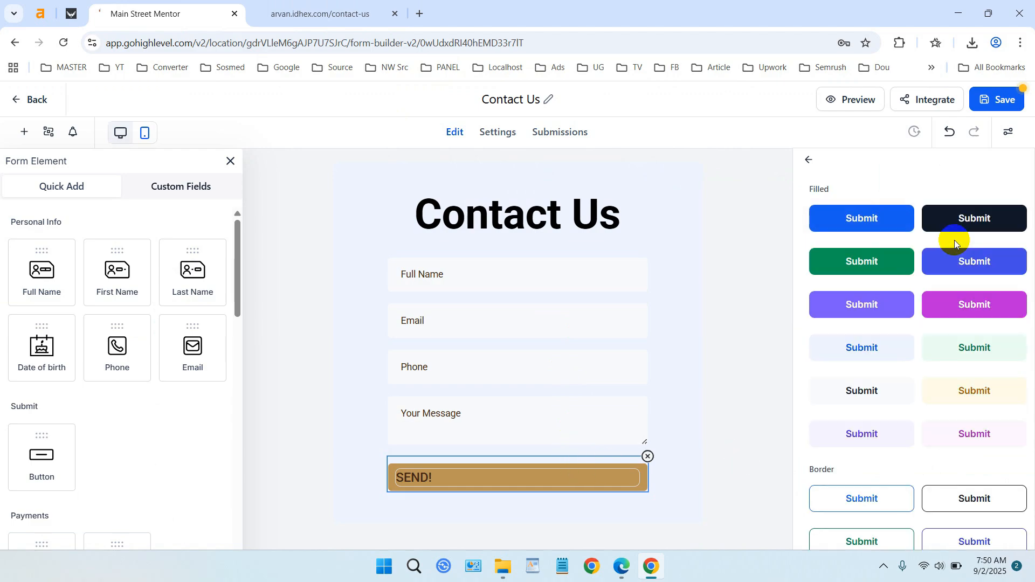
left_click(880, 352)
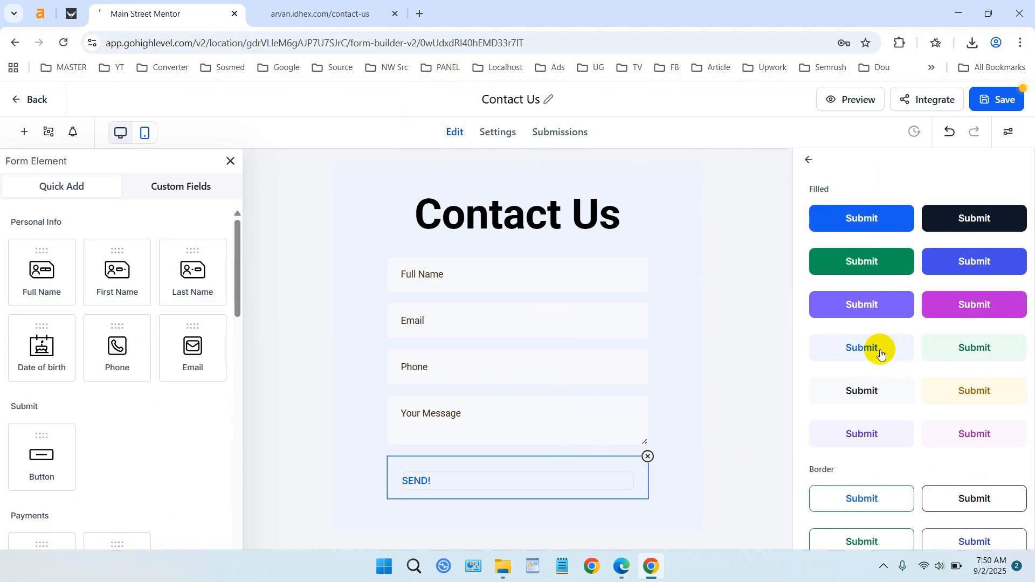
left_click(878, 218)
left_click(881, 302)
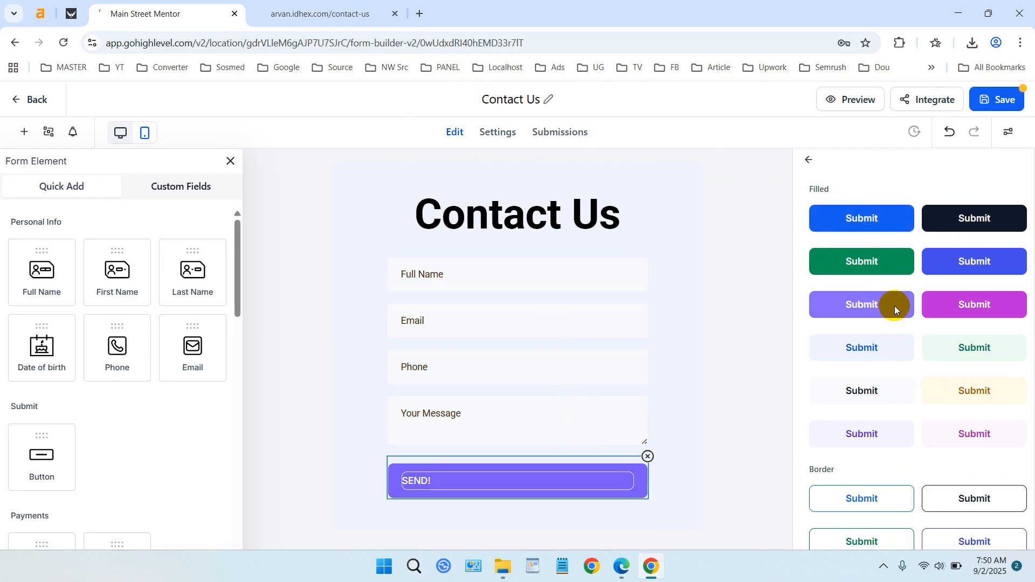
left_click(979, 265)
left_click(868, 307)
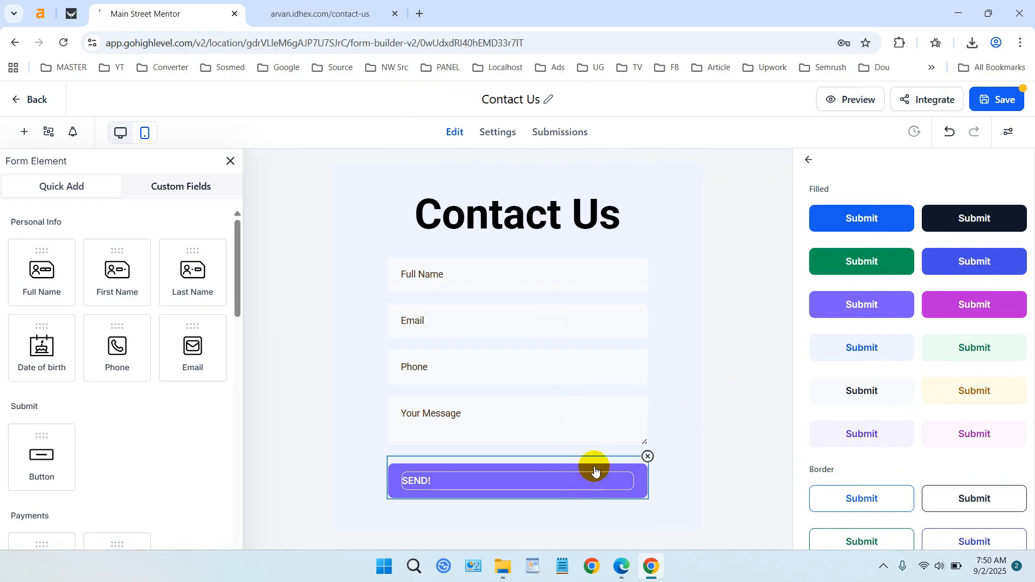
- Set the Full Name field's short label to "Your Name:"
left_click(577, 269)
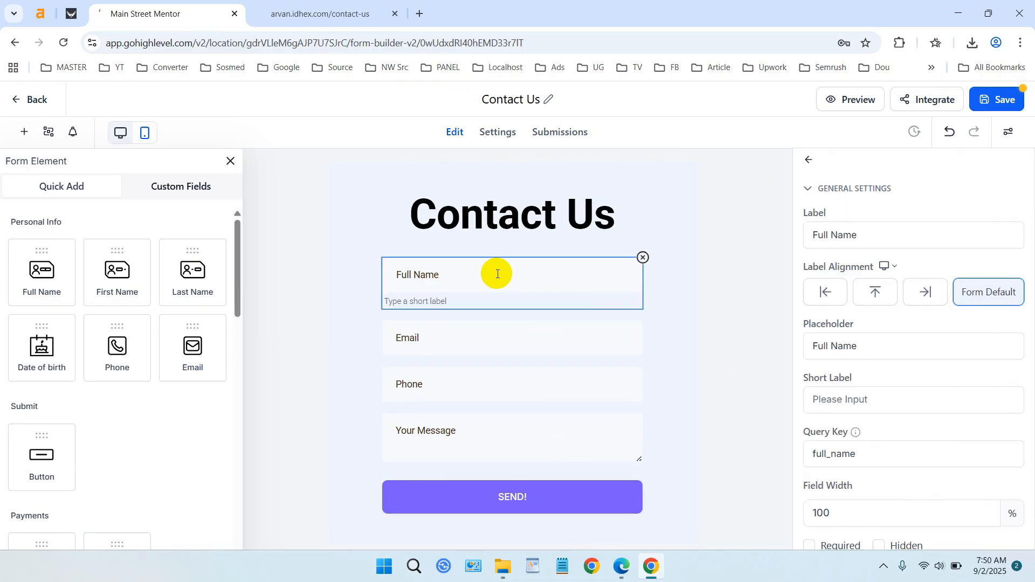
left_click_drag(451, 273, 388, 275)
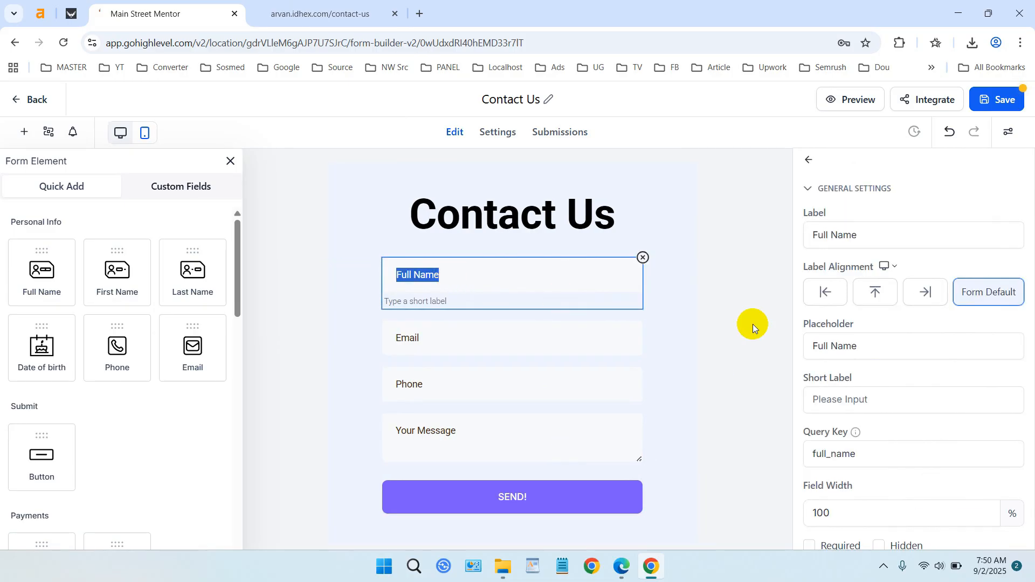
left_click(878, 345)
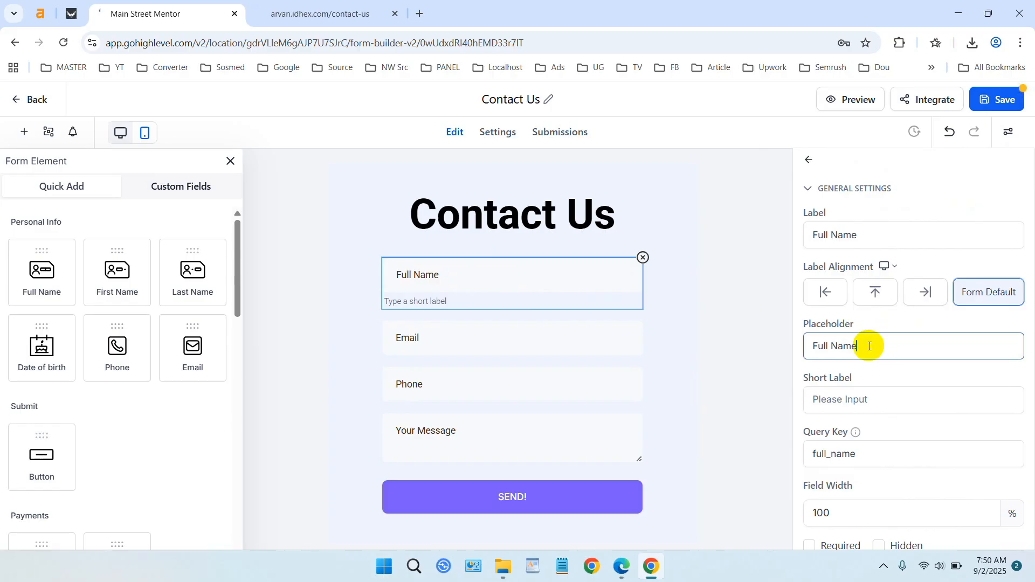
left_click(873, 400)
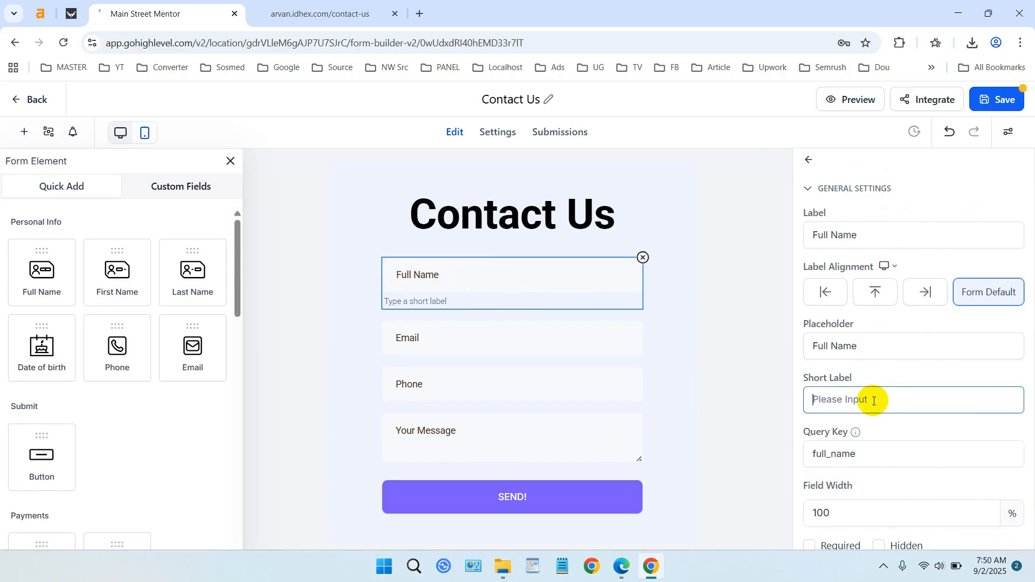
type("Your Name:")
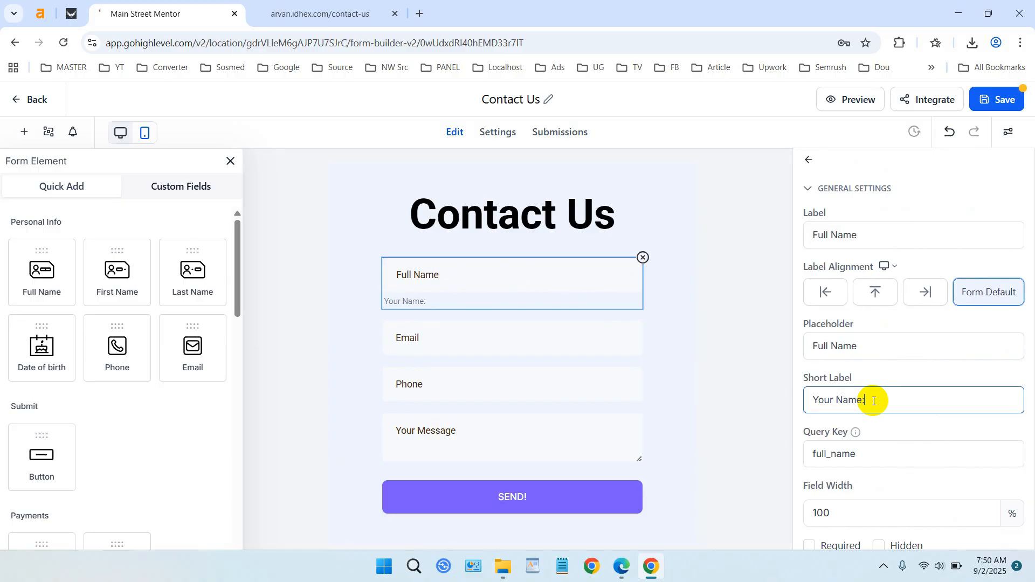
left_click(368, 298)
- Clear the Full Name field's short label and deselect the field
left_click(427, 337)
left_click(824, 398)
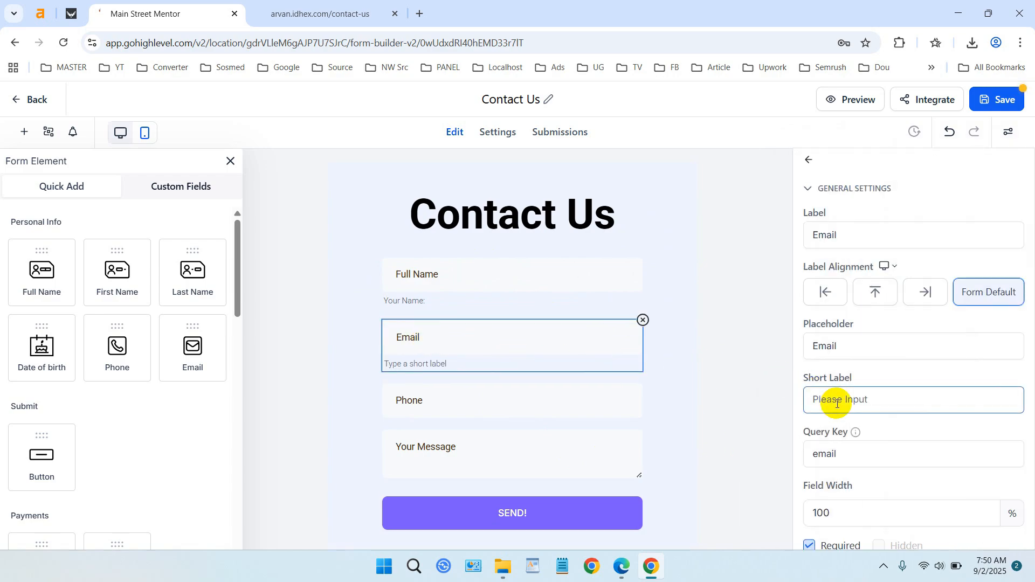
left_click(455, 292)
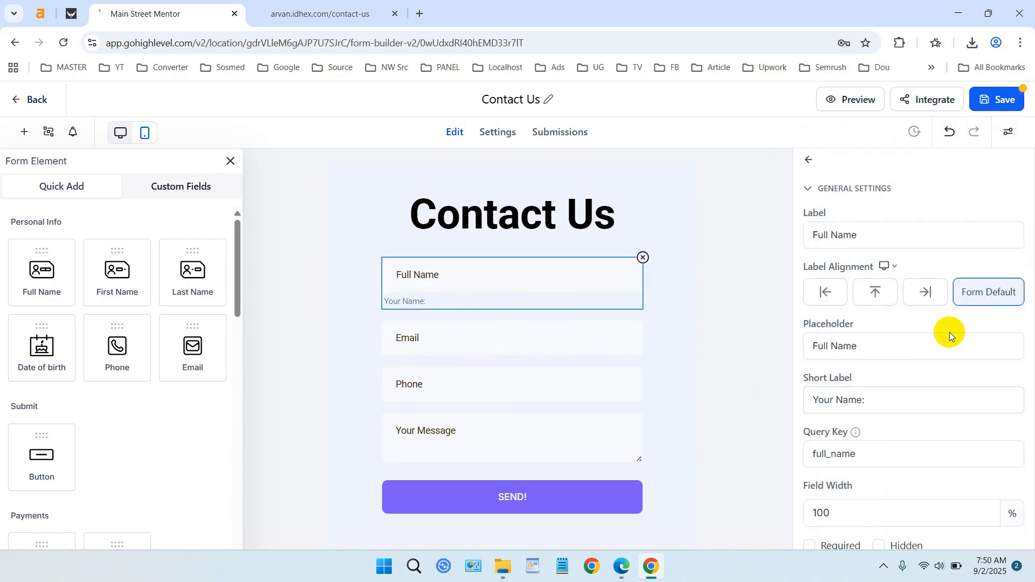
left_click_drag(915, 385, 756, 390)
key("BackSpace")
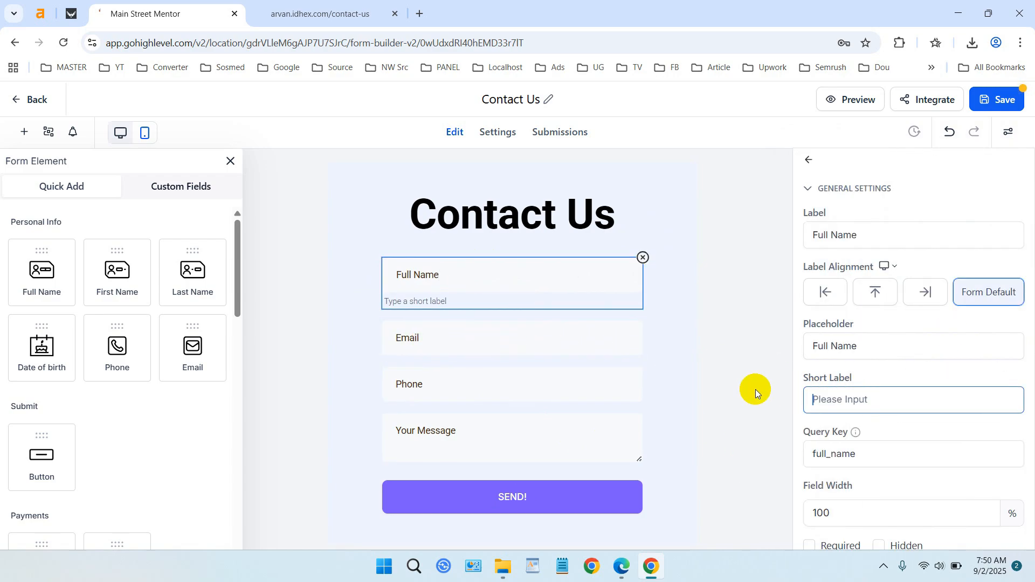
left_click(729, 332)
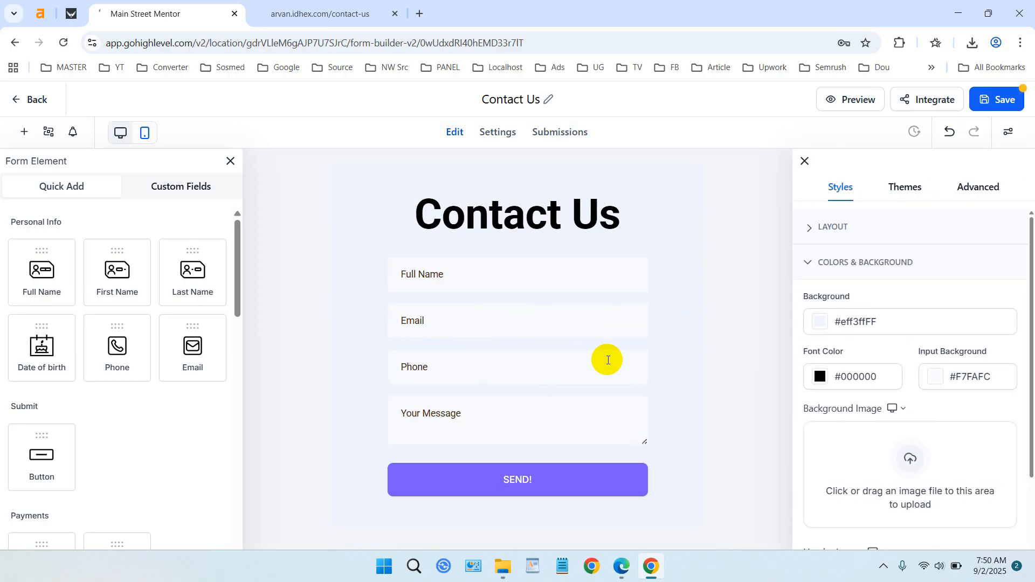
- Look through the form elements available for quick adding, from personal info to choice elements
scroll(163, 393, "down", 10)
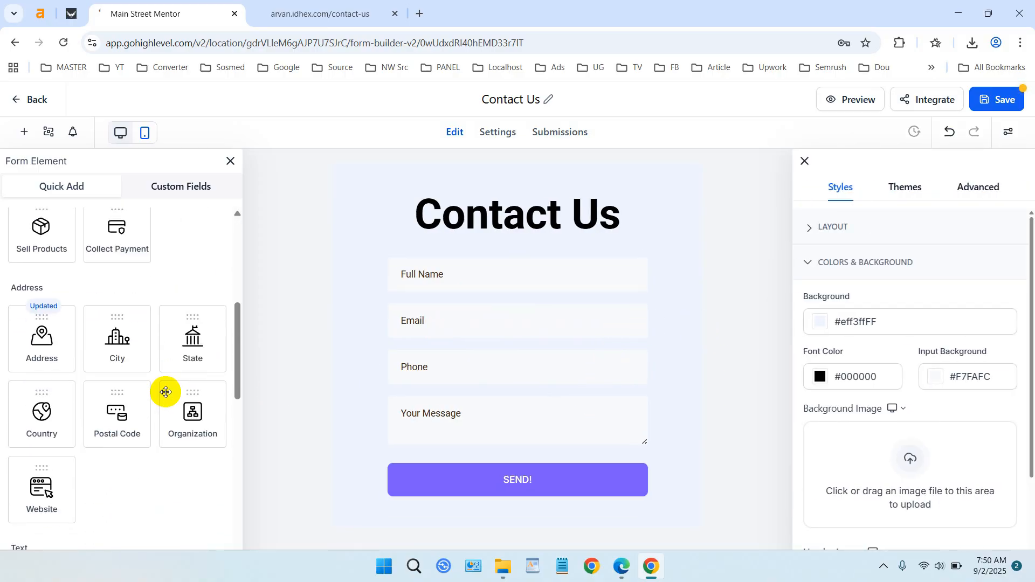
scroll(197, 439, "down", 4)
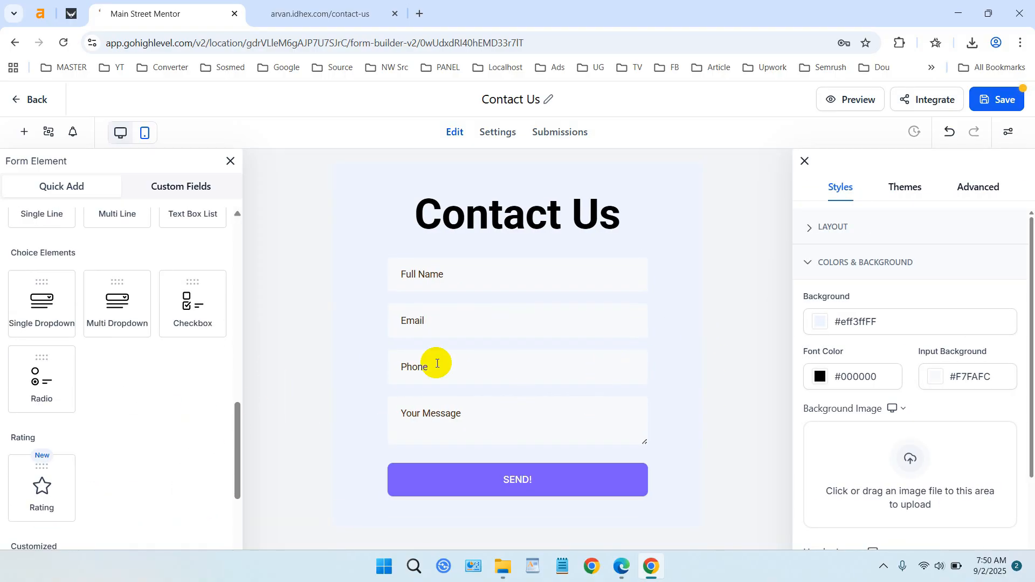
scroll(195, 406, "up", 5)
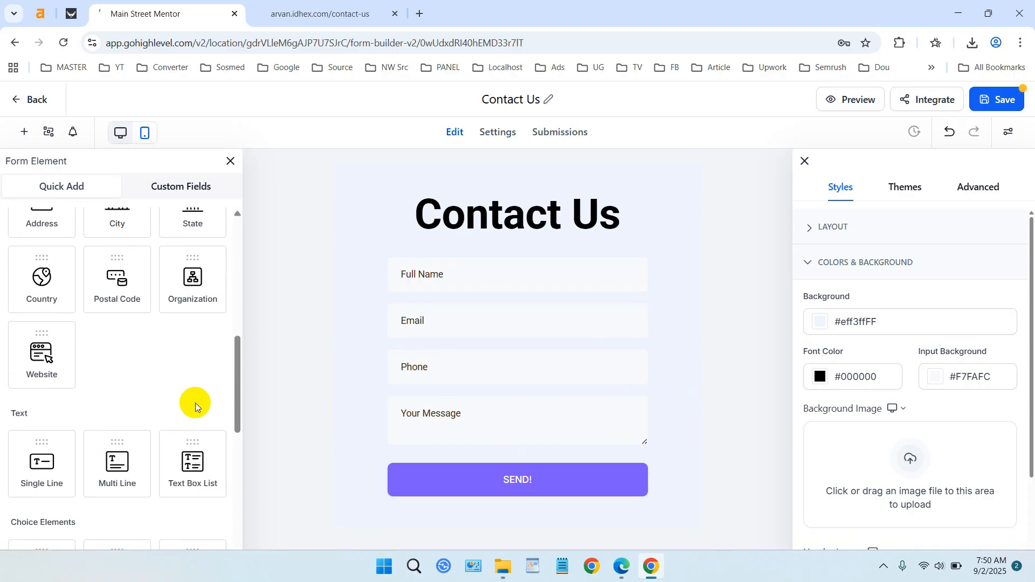
scroll(195, 403, "up", 8)
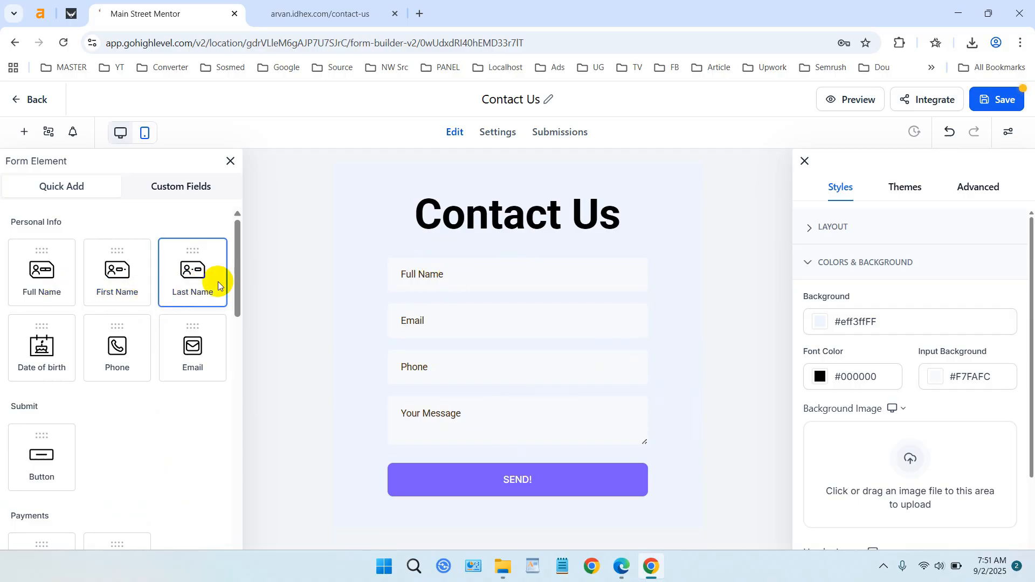
scroll(101, 382, "down", 1)
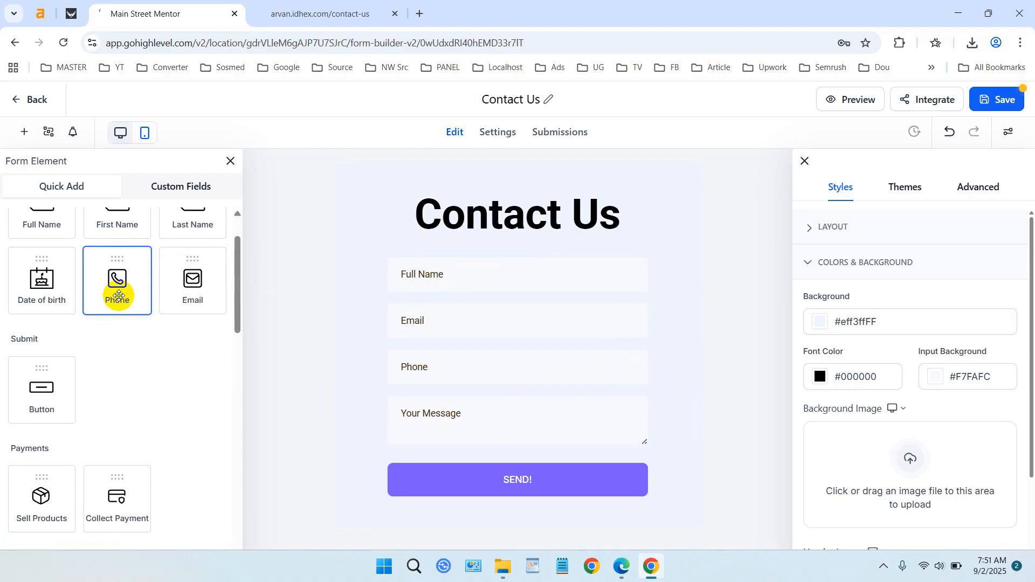
scroll(198, 332, "down", 2)
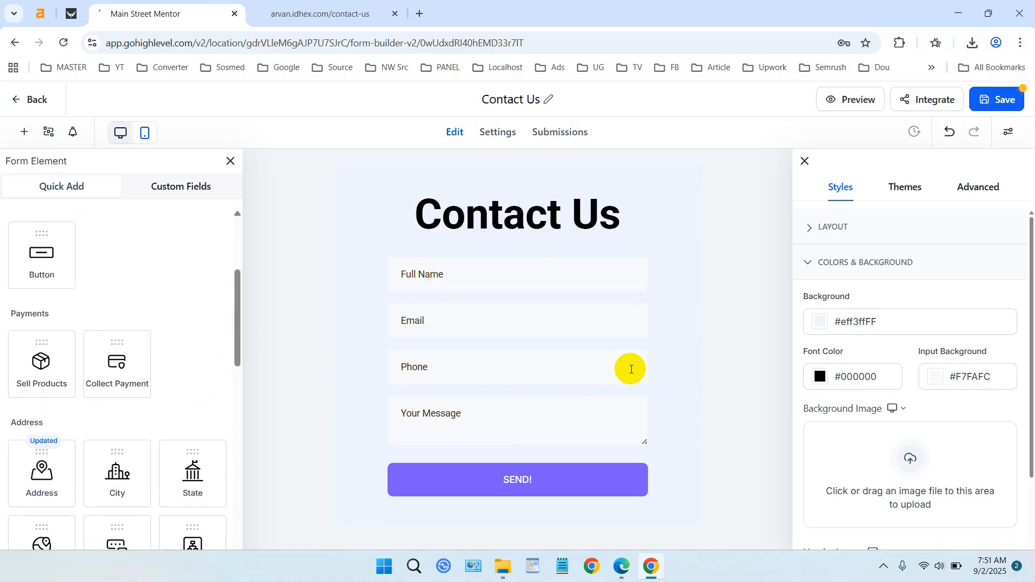
- Make the Full Name field required
left_click(573, 285)
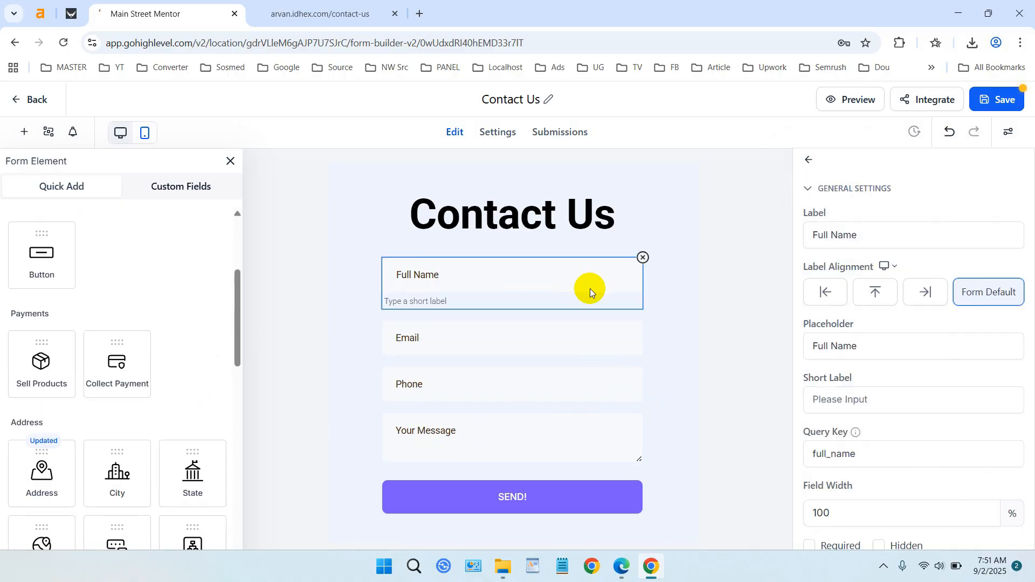
scroll(645, 381, "down", 1)
scroll(963, 344, "down", 2)
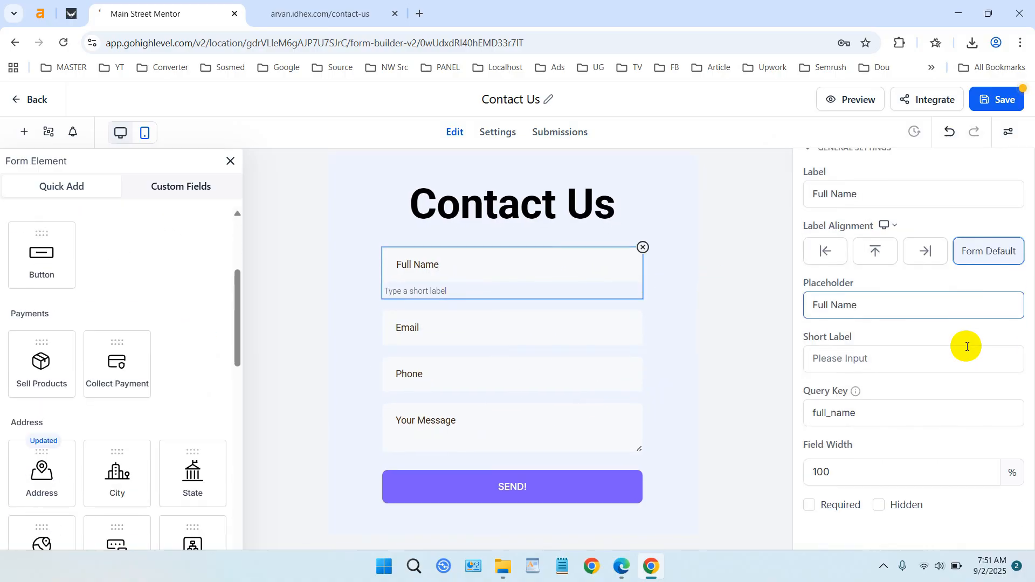
left_click(808, 464)
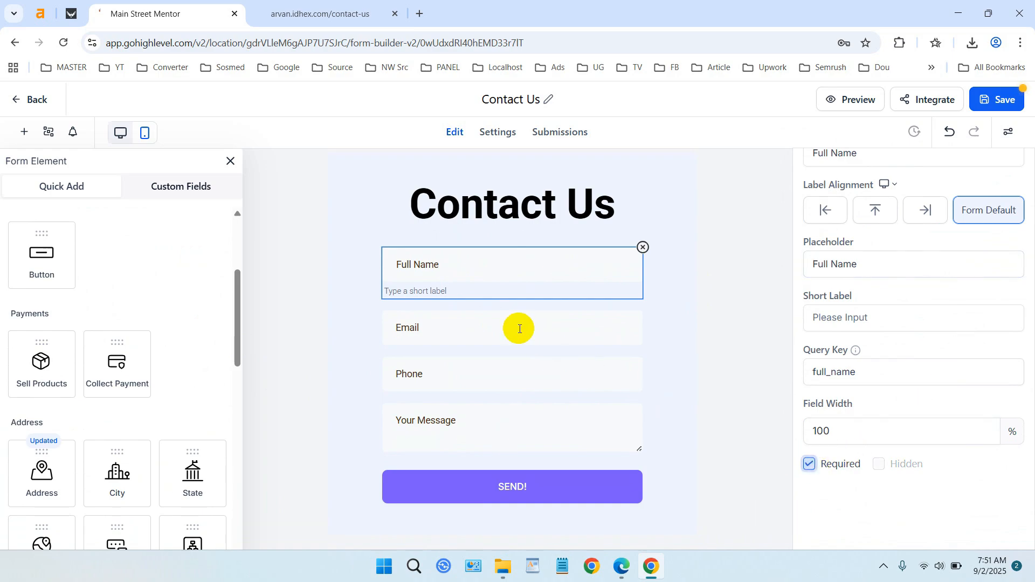
- Check the required setting of the Email and Phone fields, and make the Your Message field required
left_click(520, 329)
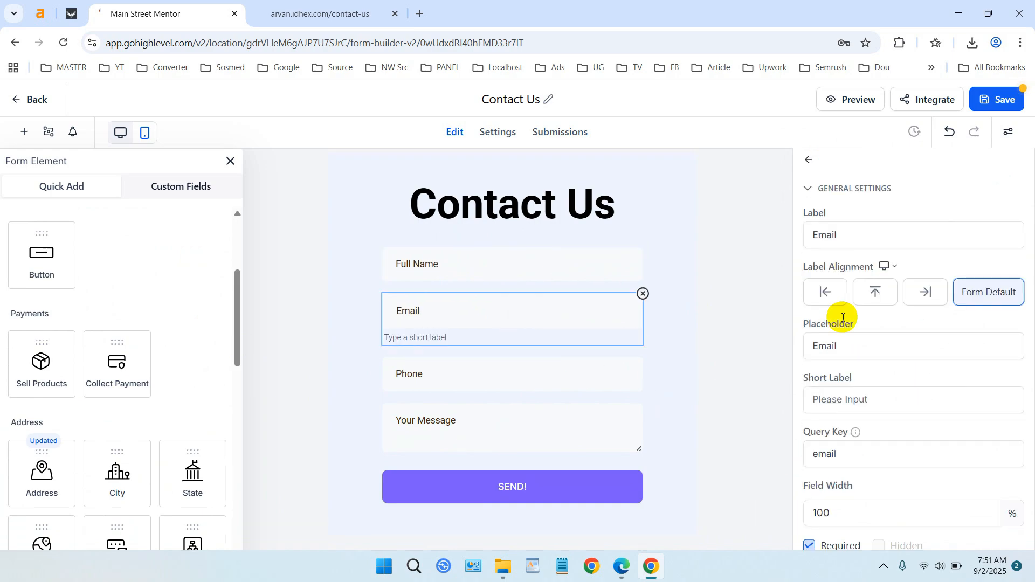
scroll(852, 335, "down", 3)
left_click(641, 370)
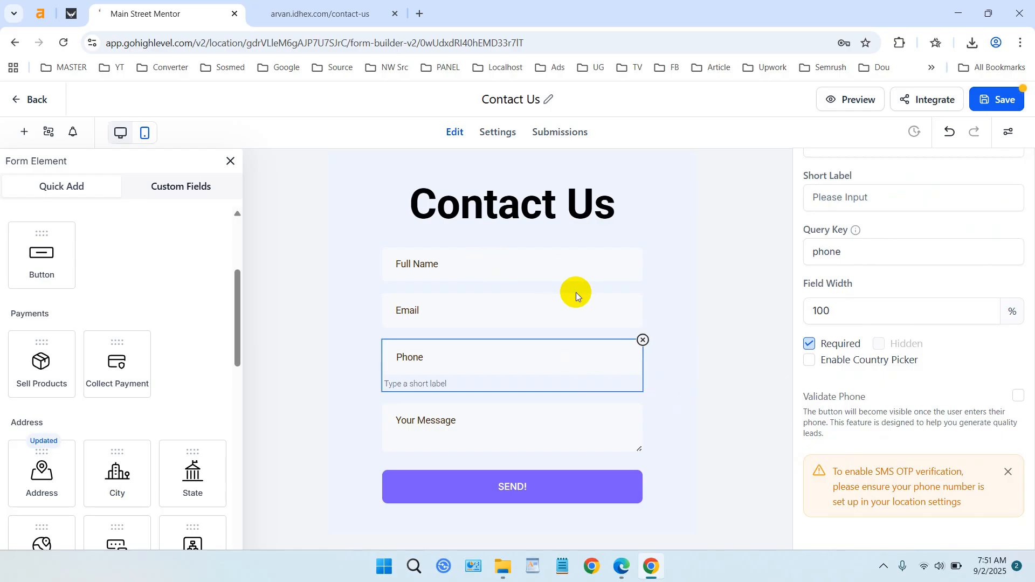
left_click(580, 429)
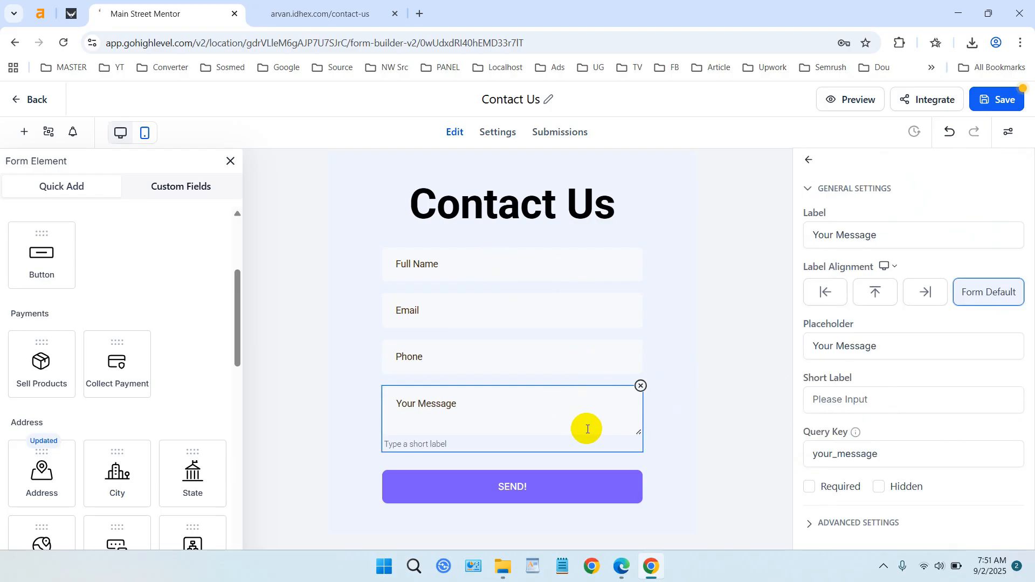
left_click(809, 486)
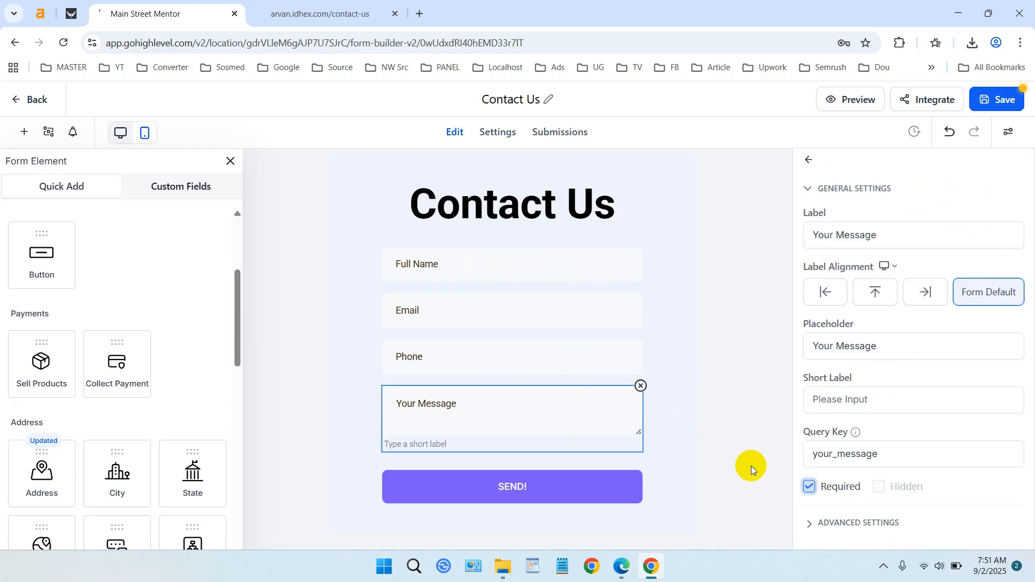
- Save the Contact Us form and copy its embed code with the Inline layout
left_click(701, 386)
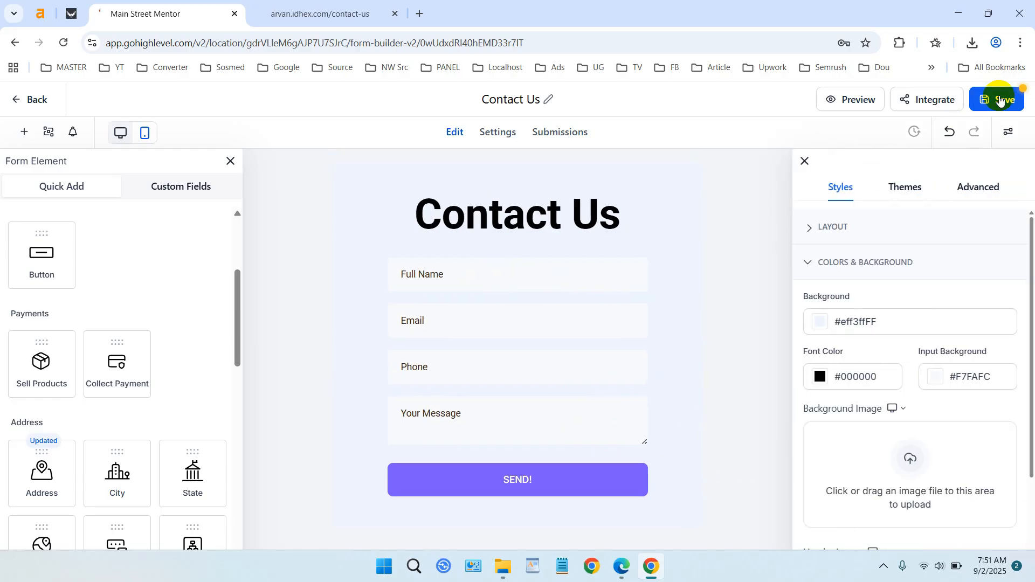
left_click(1001, 101)
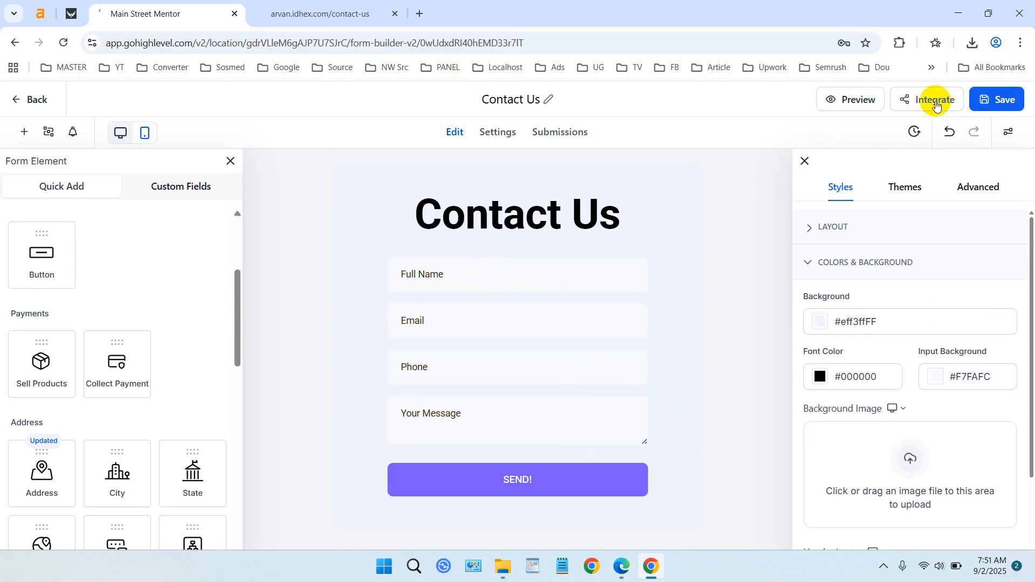
left_click(931, 105)
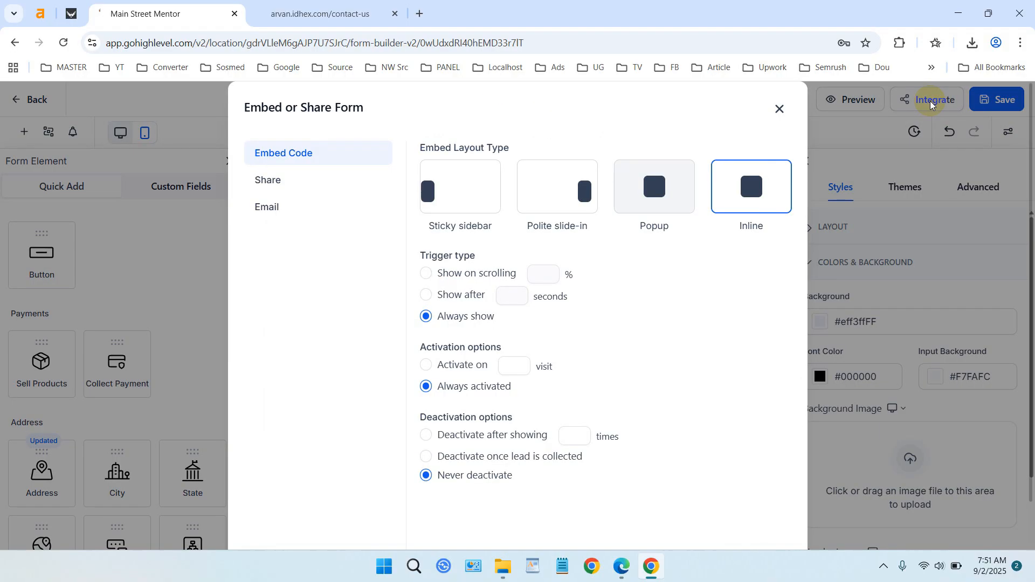
scroll(520, 266, "down", 2)
scroll(523, 274, "up", 2)
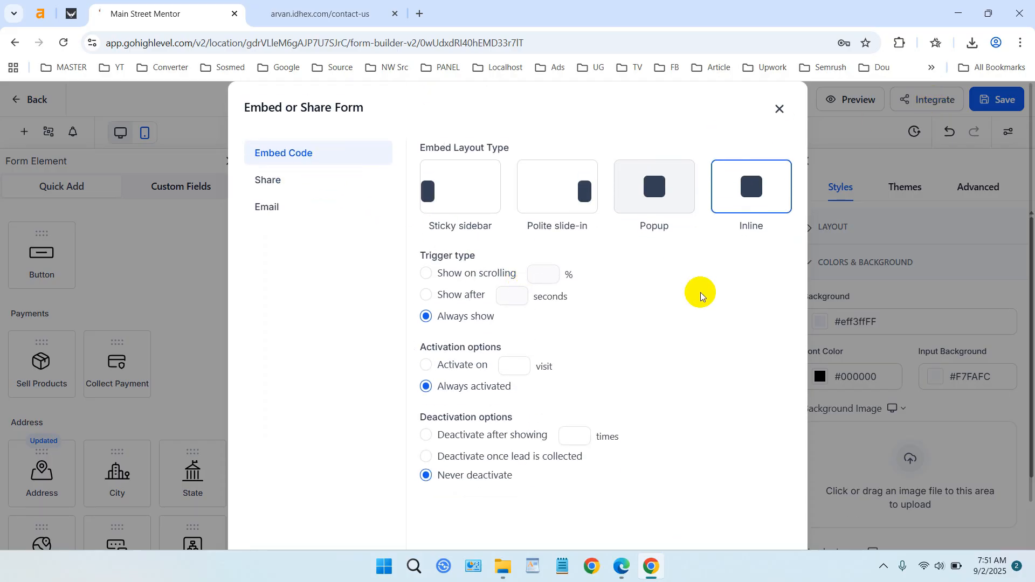
scroll(699, 302, "down", 1)
left_click(738, 515)
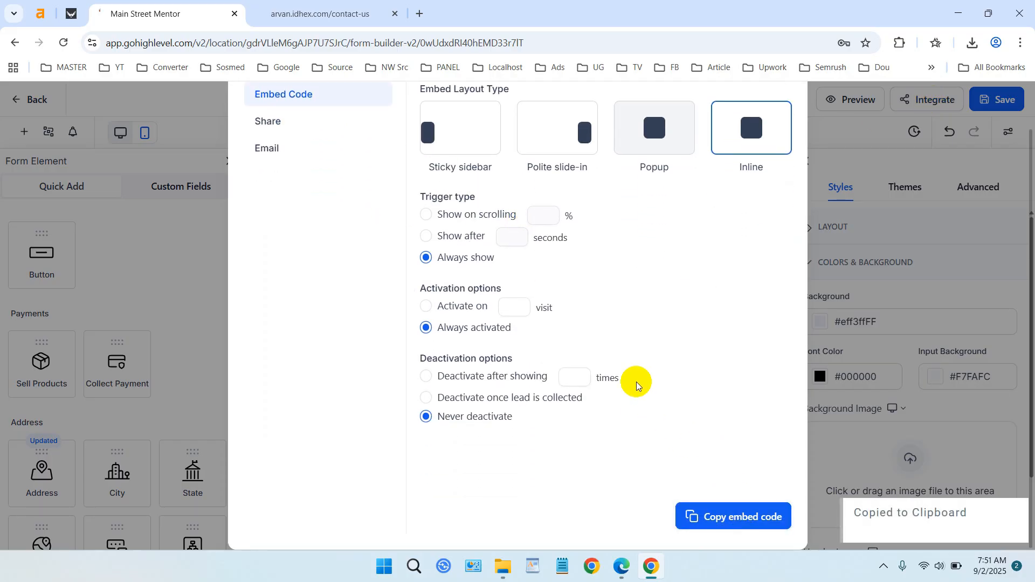
scroll(689, 397, "up", 1)
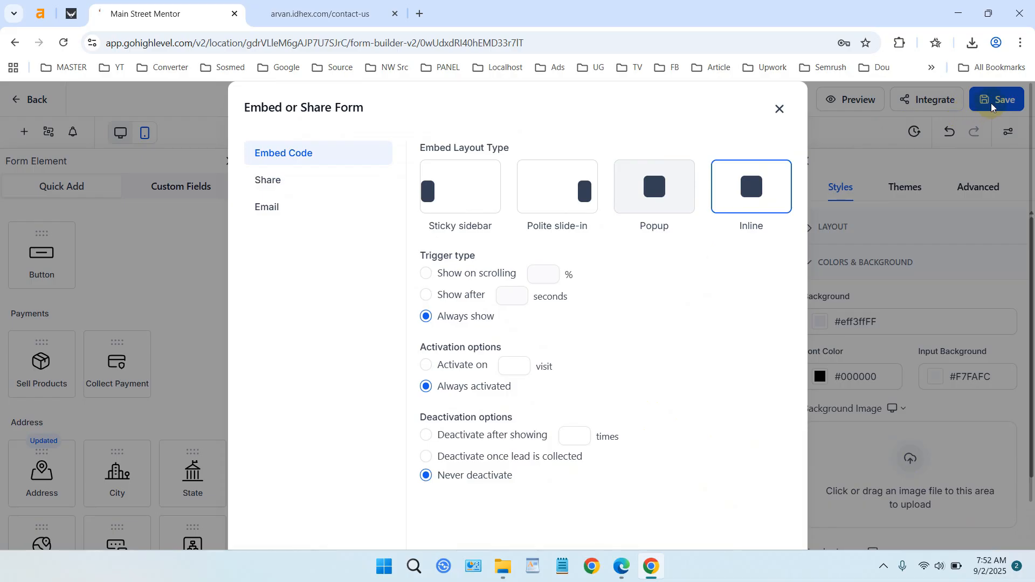
- View the form through its share link, and leave the preview and the sharing options
left_click(281, 185)
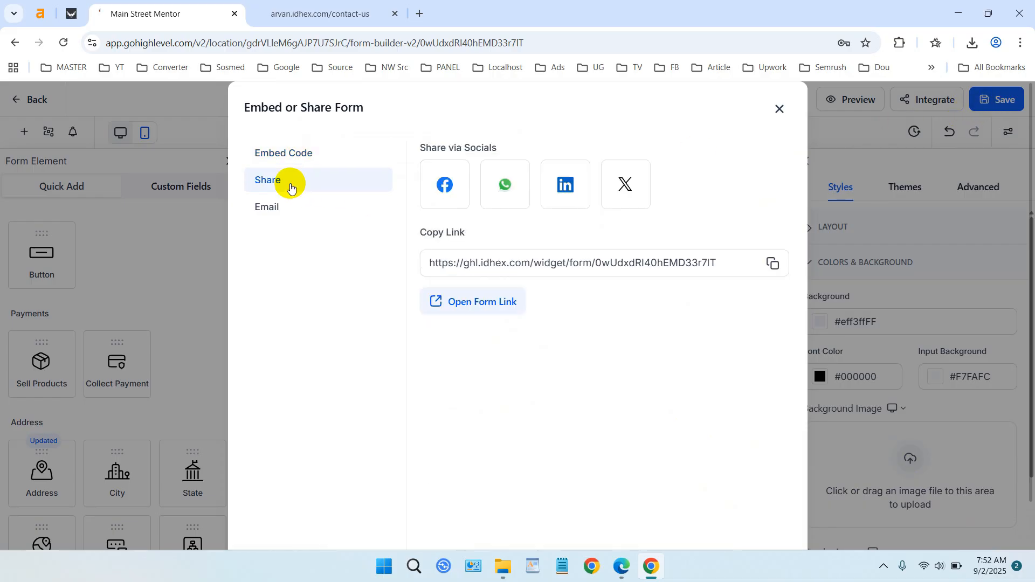
left_click(654, 265)
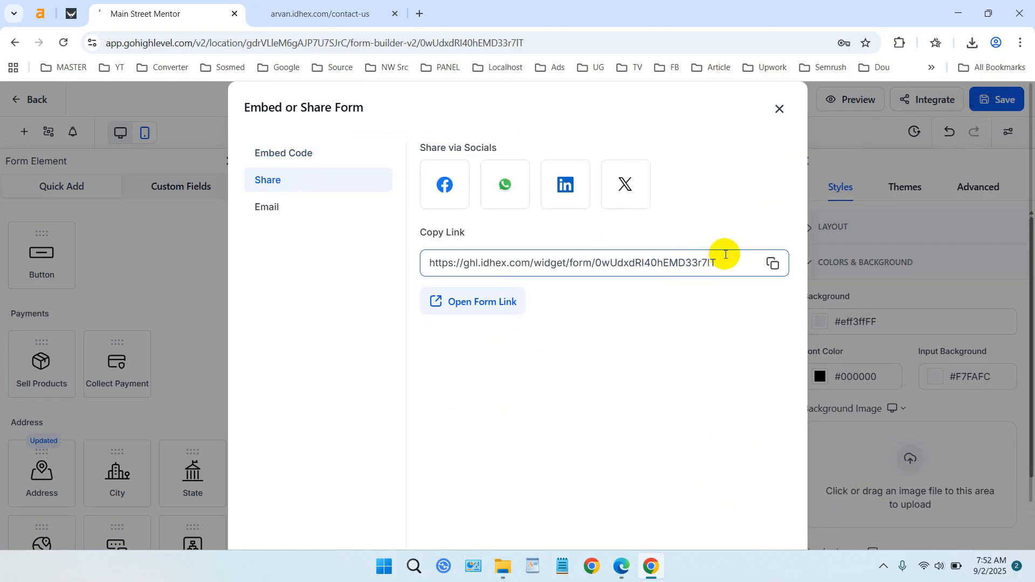
left_click_drag(734, 258, 416, 264)
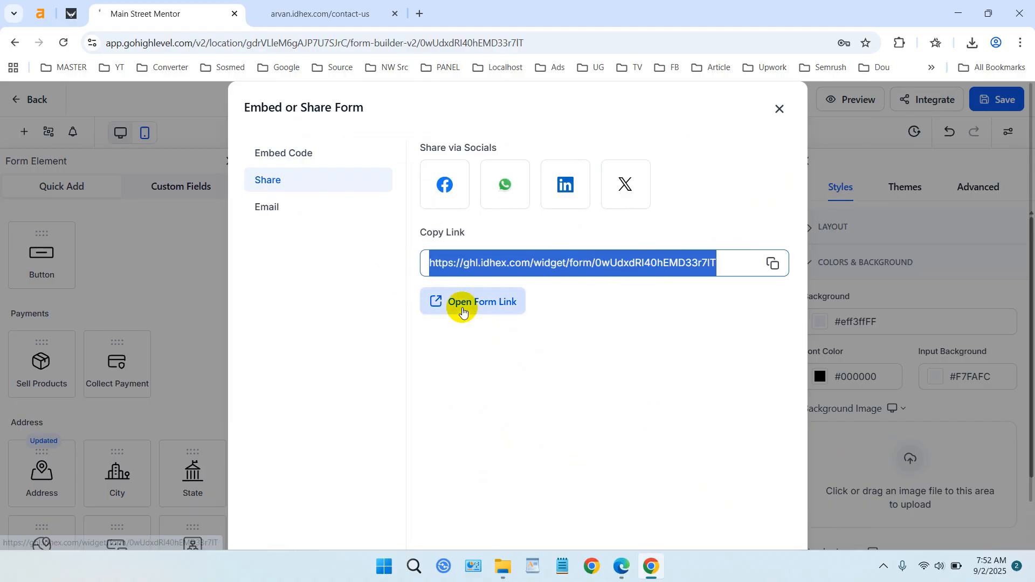
left_click(463, 312)
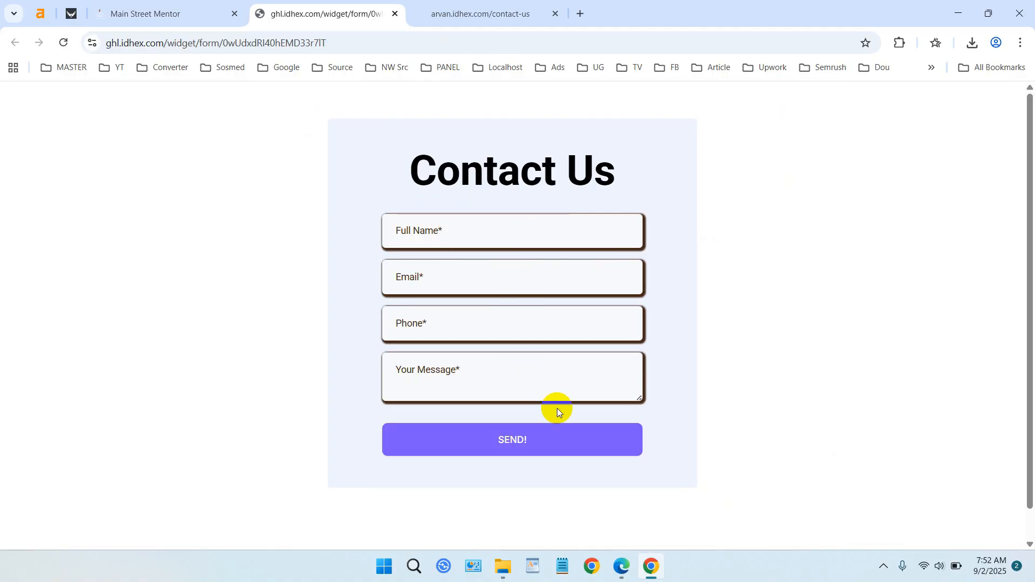
left_click(395, 16)
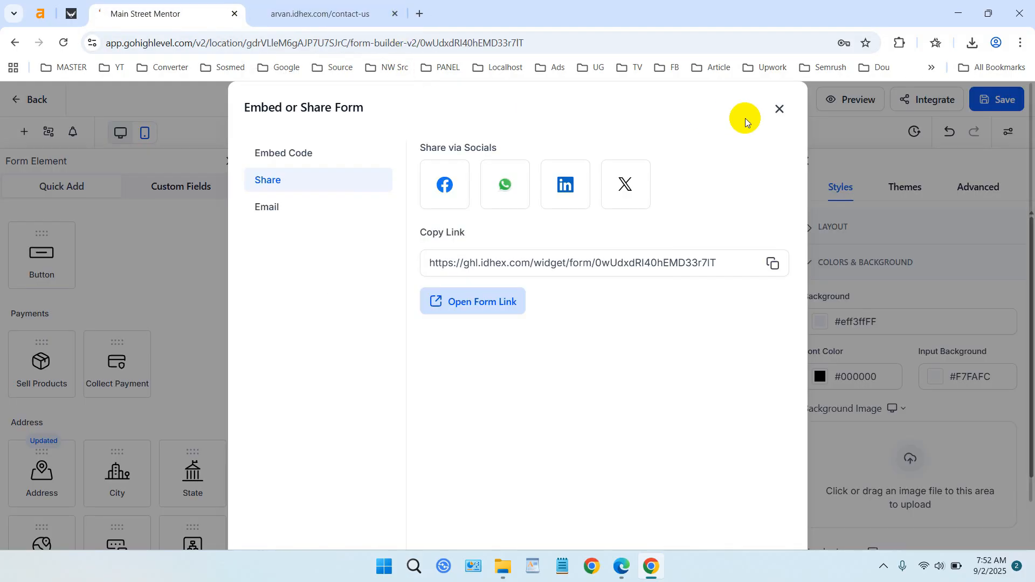
left_click(775, 116)
- Open the Contact Us page of the Carpet Cleaning website in the Test folder for editing
left_click(37, 100)
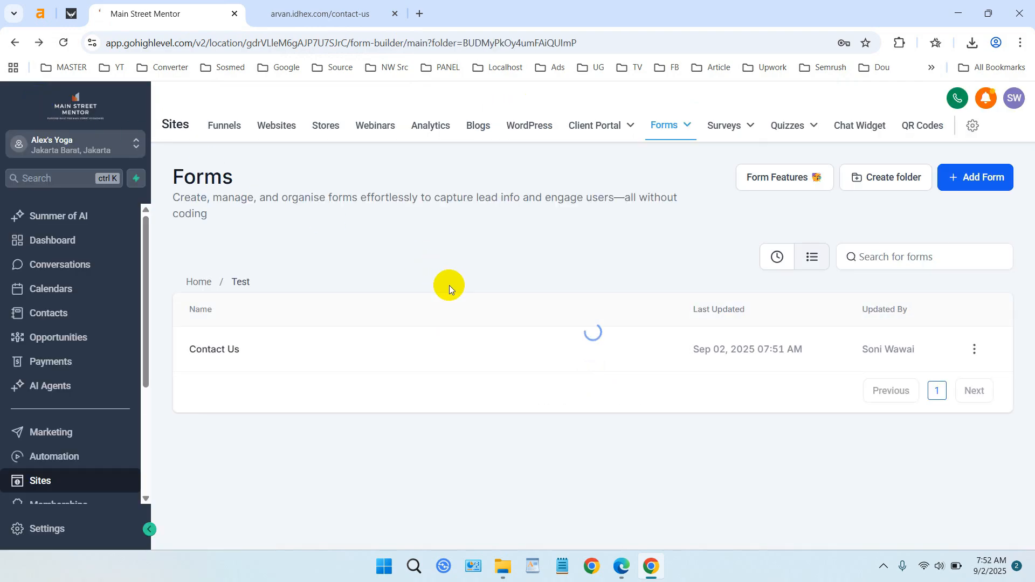
left_click(279, 134)
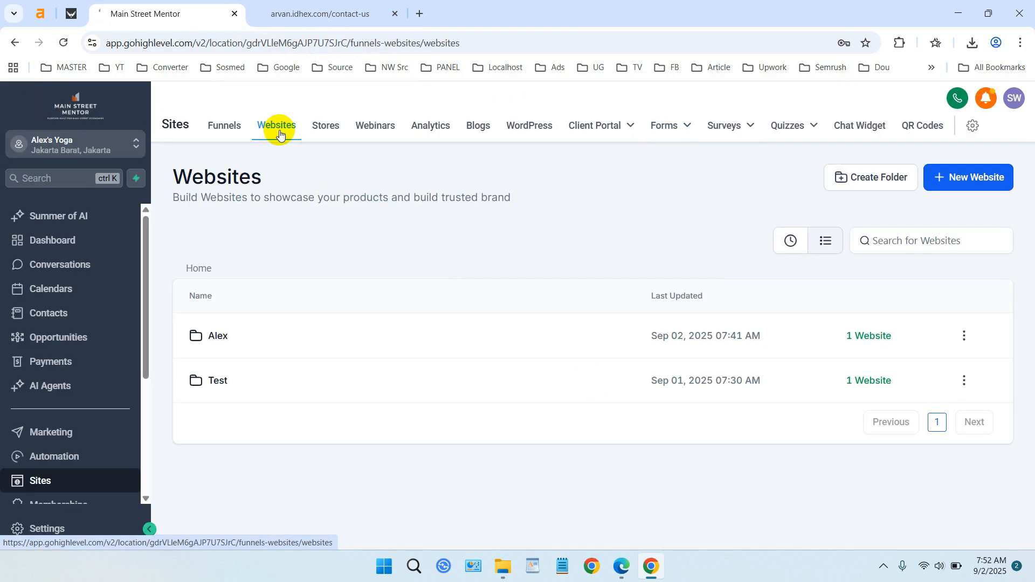
left_click(222, 382)
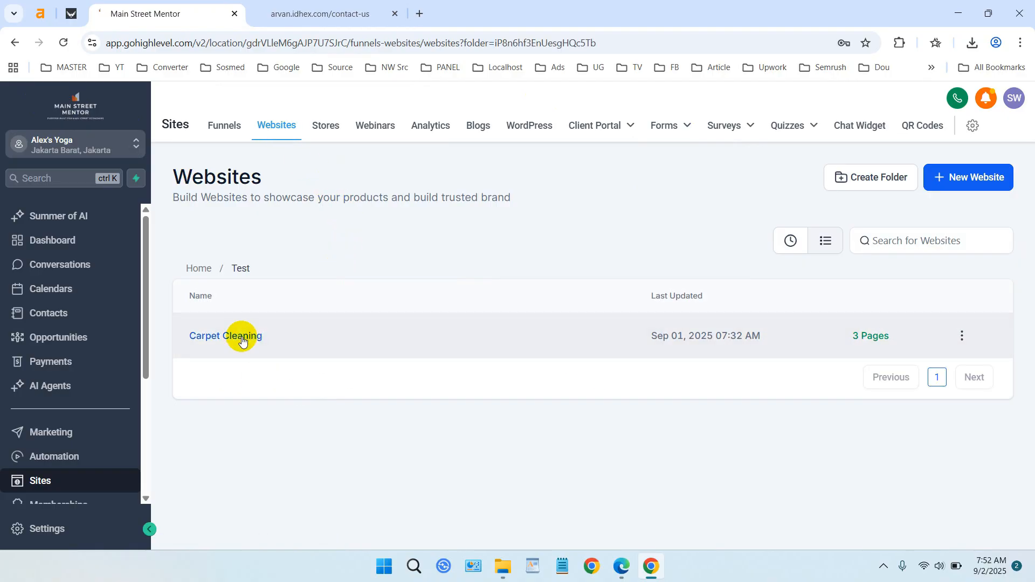
left_click(239, 337)
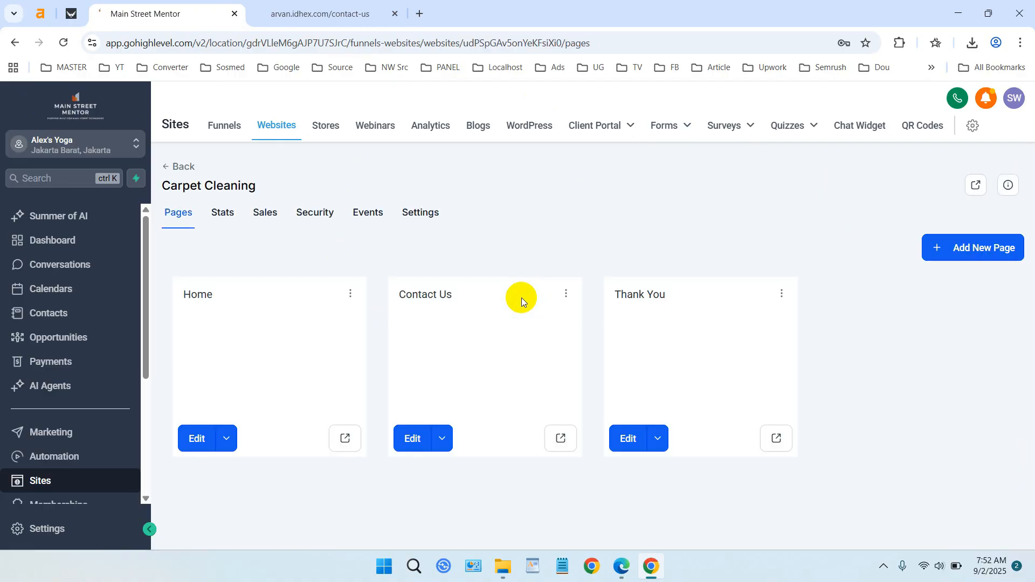
left_click(450, 350)
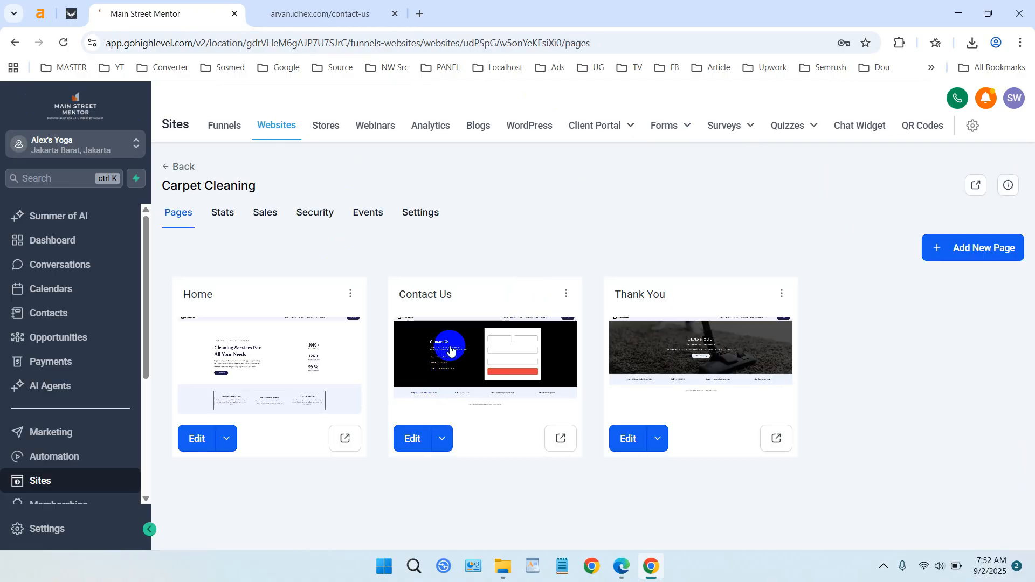
left_click(413, 438)
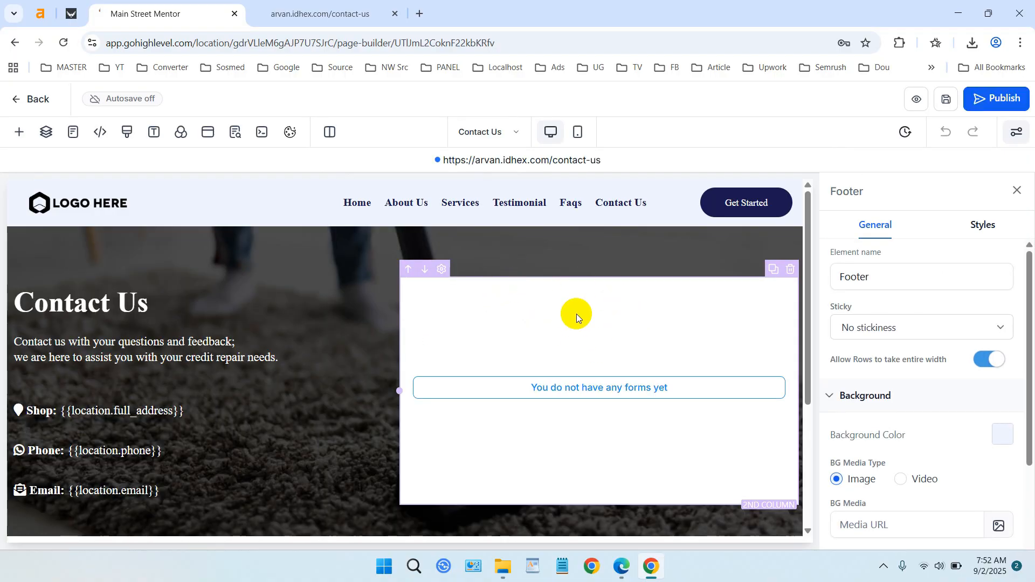
- Assign the Contact Us form to the existing form element in the page's second column and look over the result
left_click(577, 314)
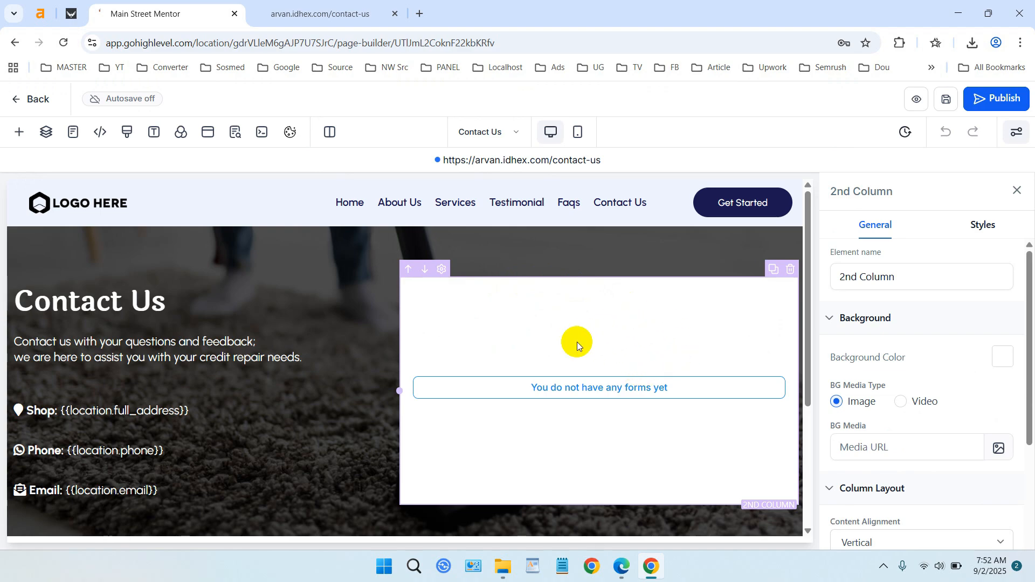
scroll(577, 342, "down", 1)
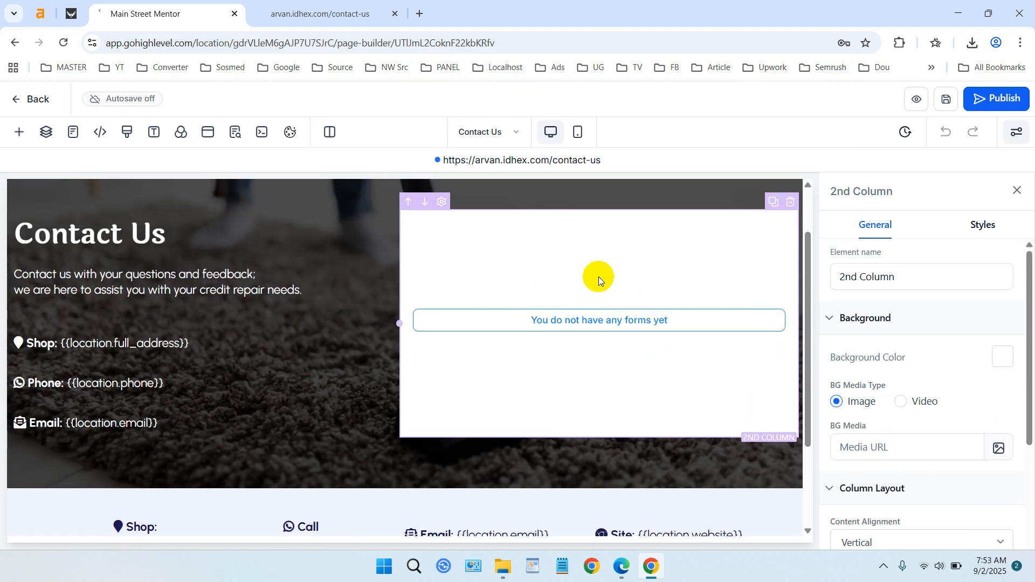
left_click(617, 323)
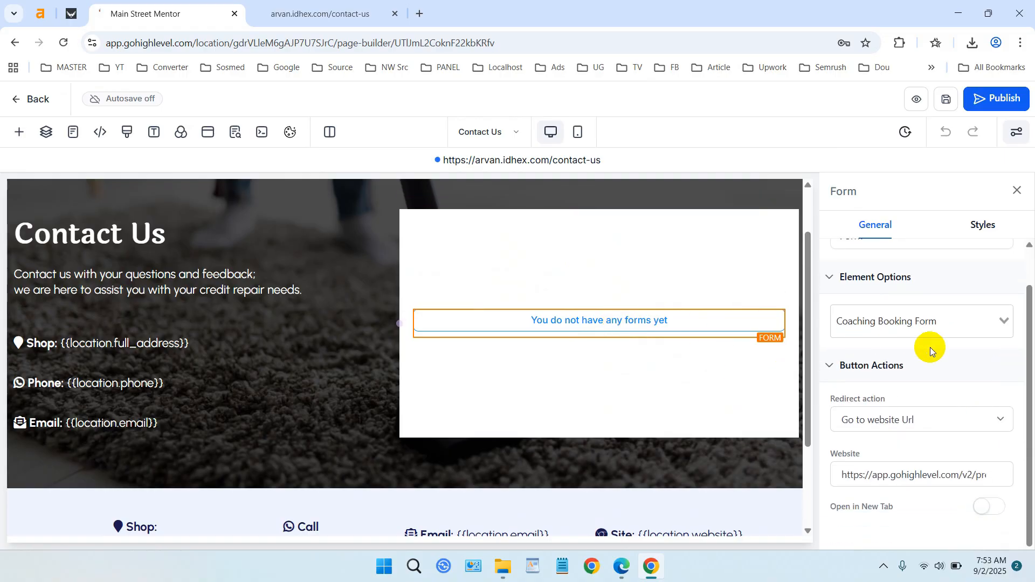
left_click(920, 278)
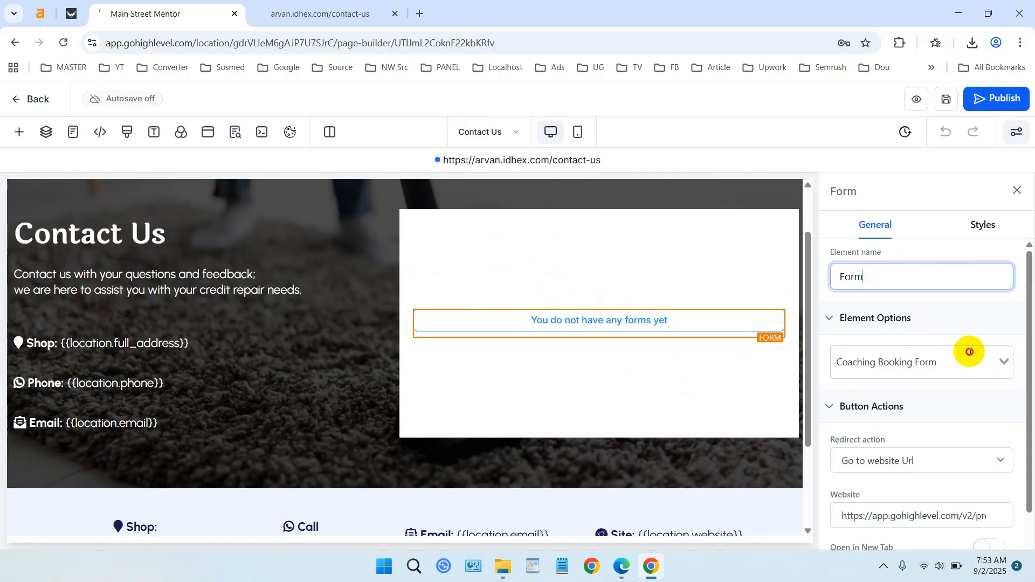
left_click(996, 359)
scroll(971, 378, "down", 1)
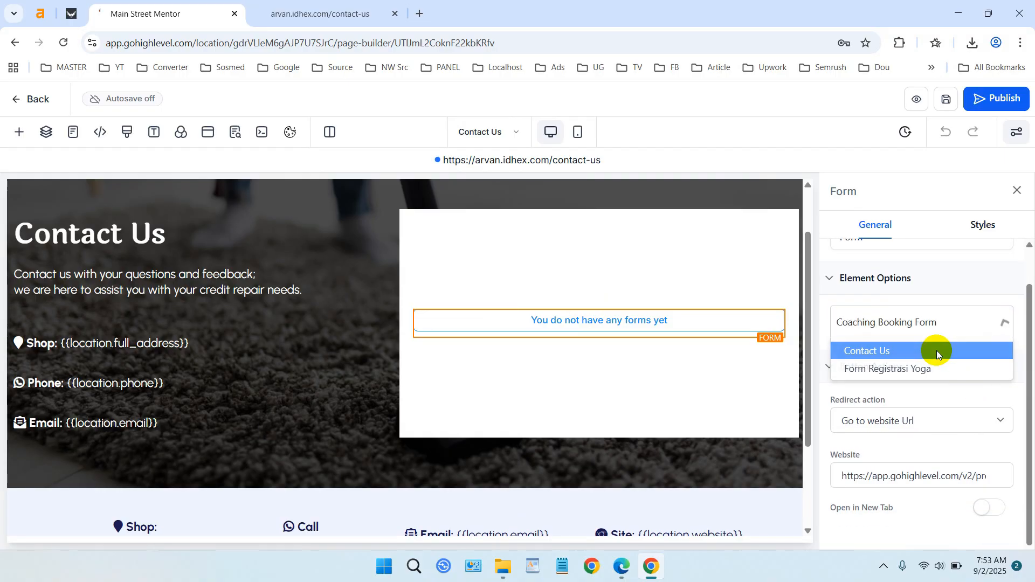
left_click(936, 350)
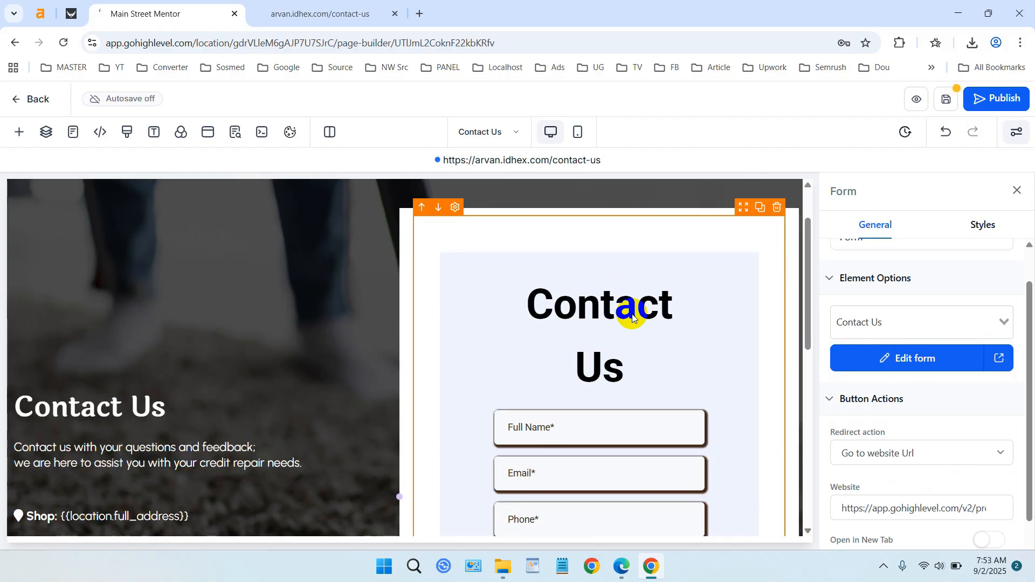
scroll(632, 313, "down", 3)
scroll(632, 314, "up", 5)
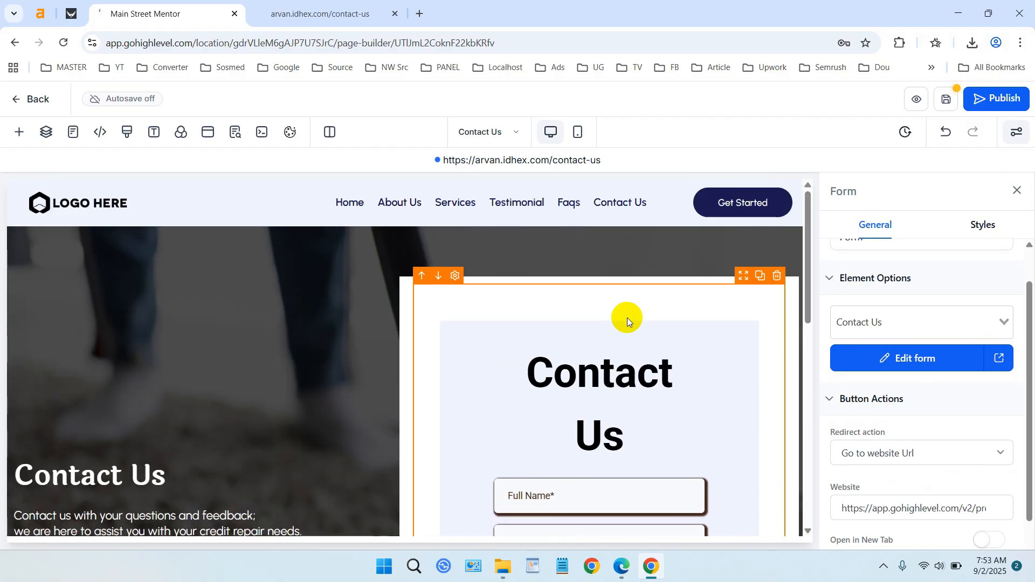
- Replace the form element in the second column with a new Form element that uses the Contact Us form
left_click(777, 277)
left_click(599, 393)
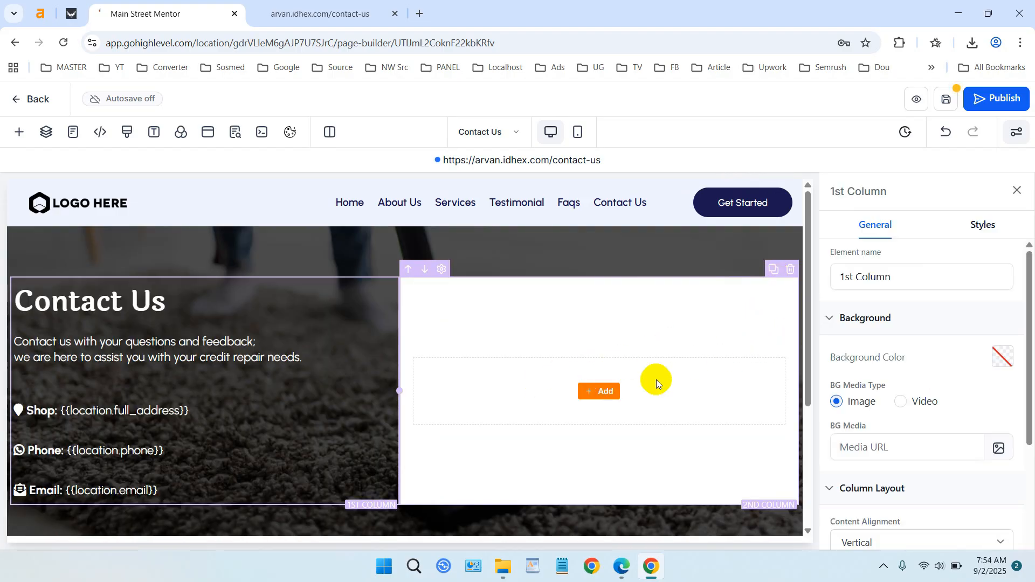
left_click(601, 393)
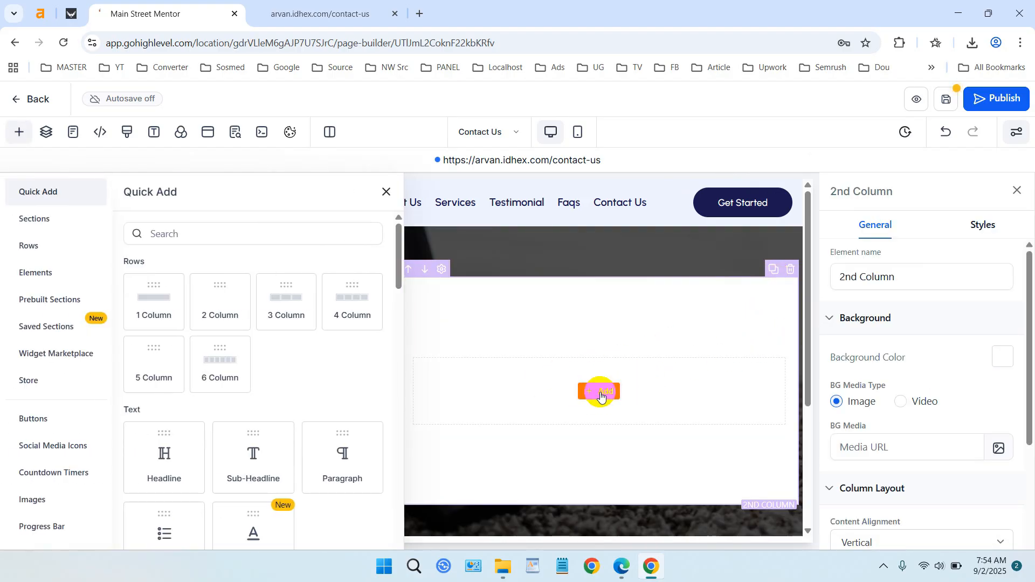
left_click(195, 233)
type("form")
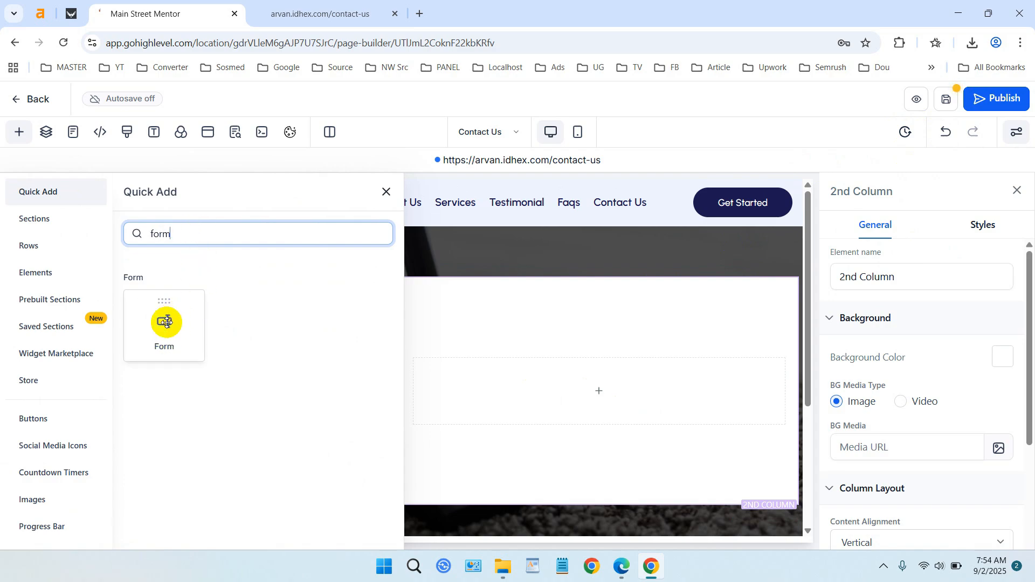
left_click_drag(157, 320, 597, 381)
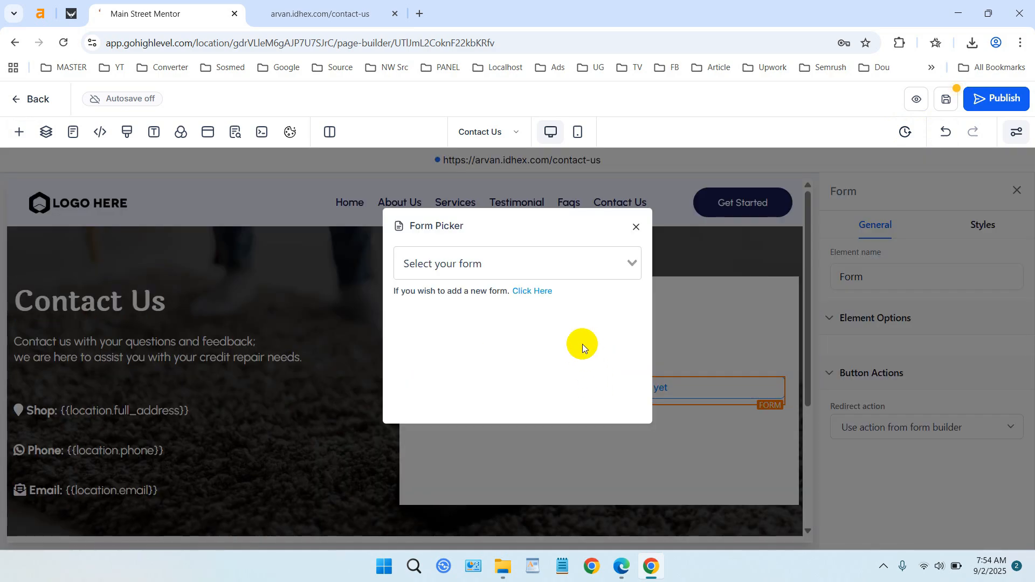
left_click(634, 265)
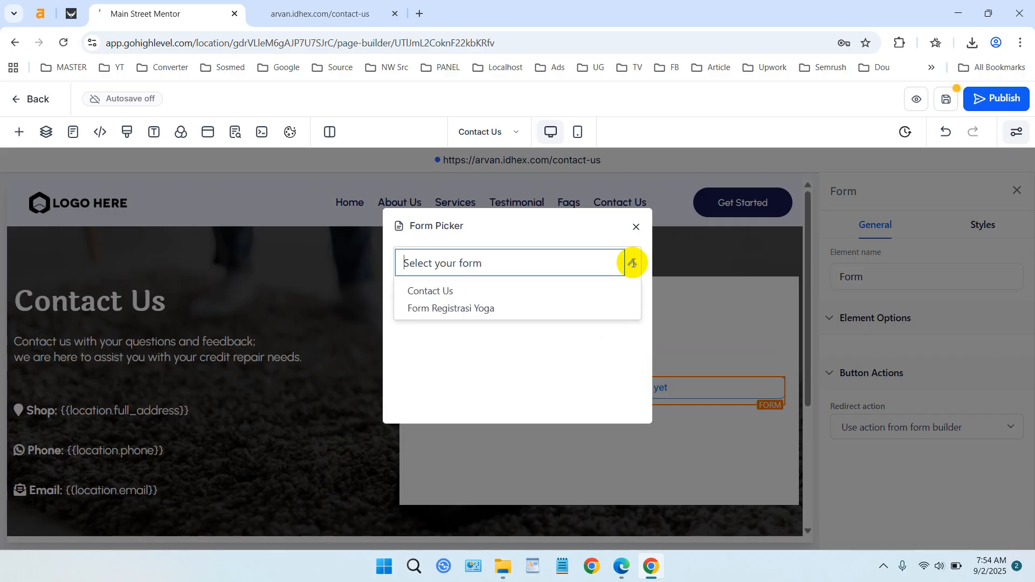
left_click(516, 289)
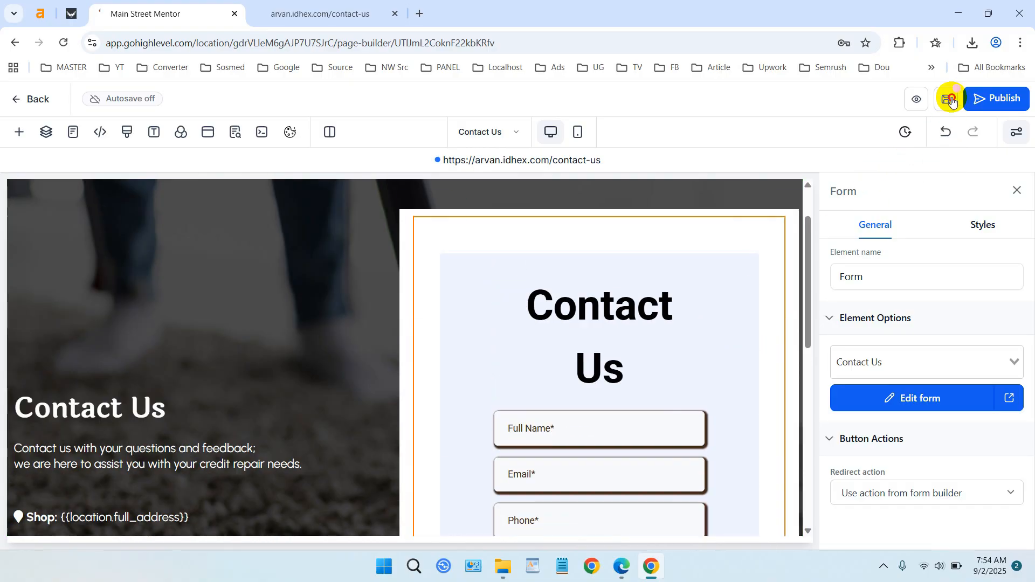
- Save the website's Contact Us page and publish it
left_click(983, 101)
left_click(179, 549)
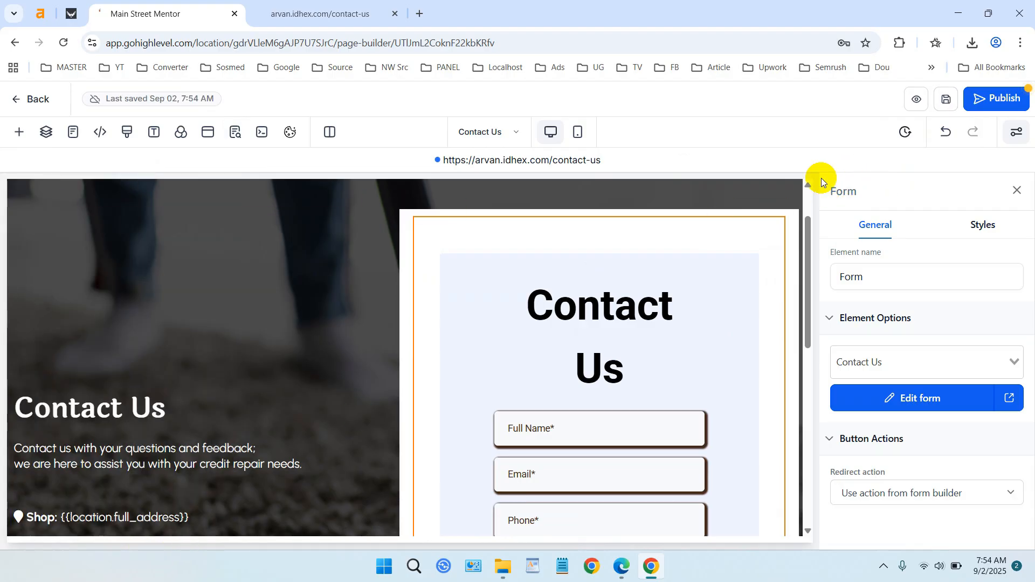
left_click(1000, 99)
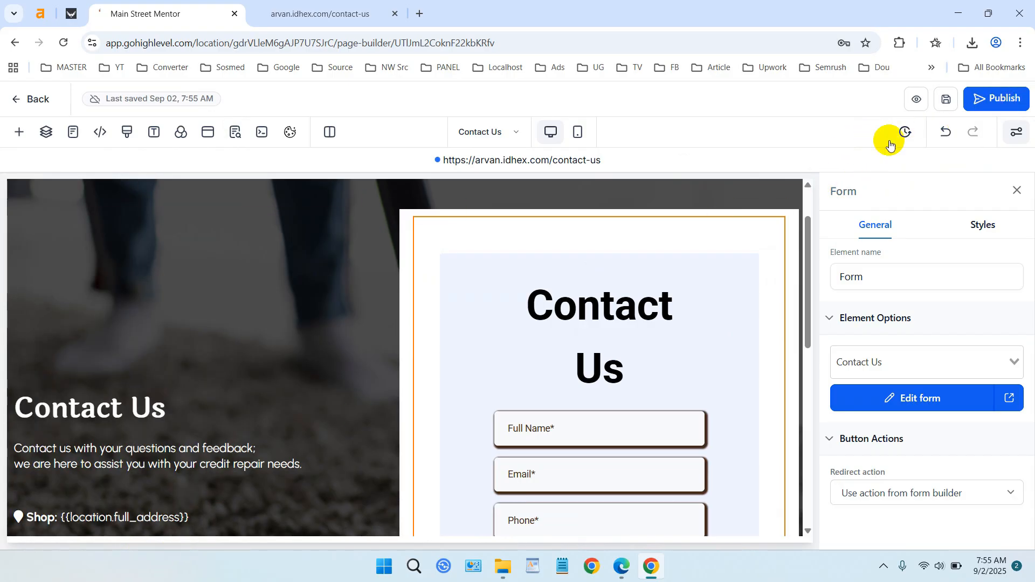
- Reload the live contact page without the developer tools and examine the embedded form
left_click(333, 7)
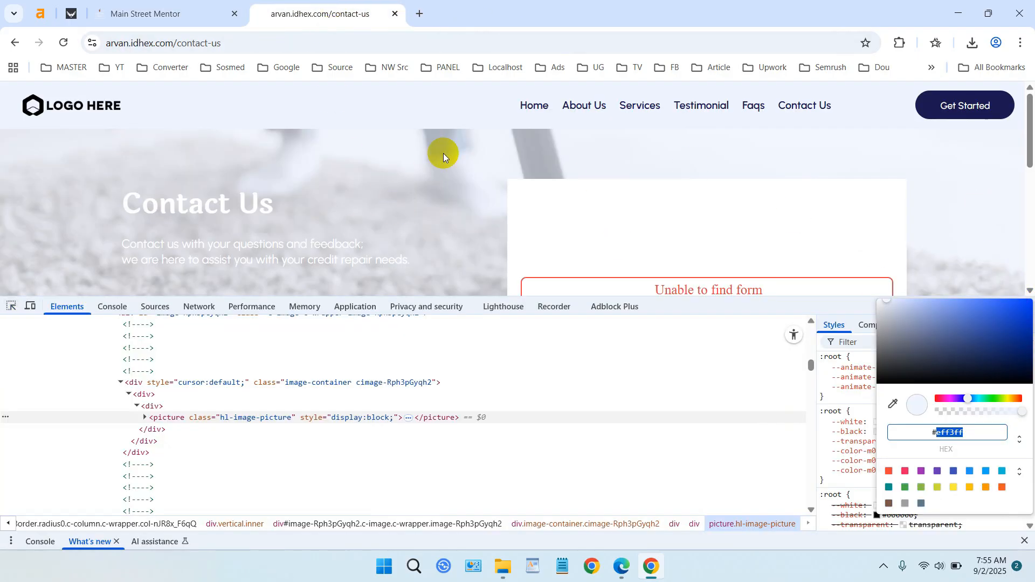
left_click(63, 42)
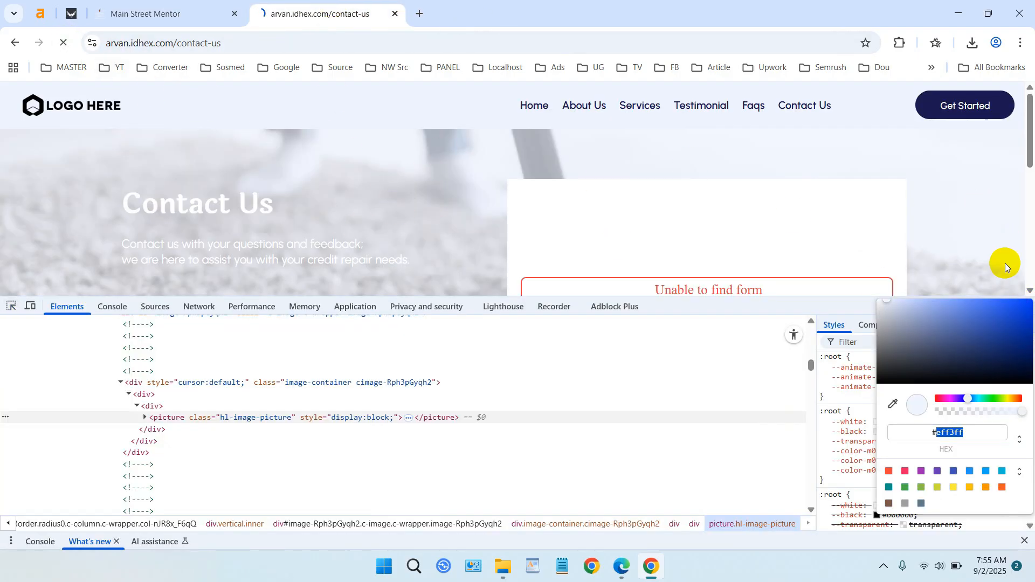
left_click(1022, 306)
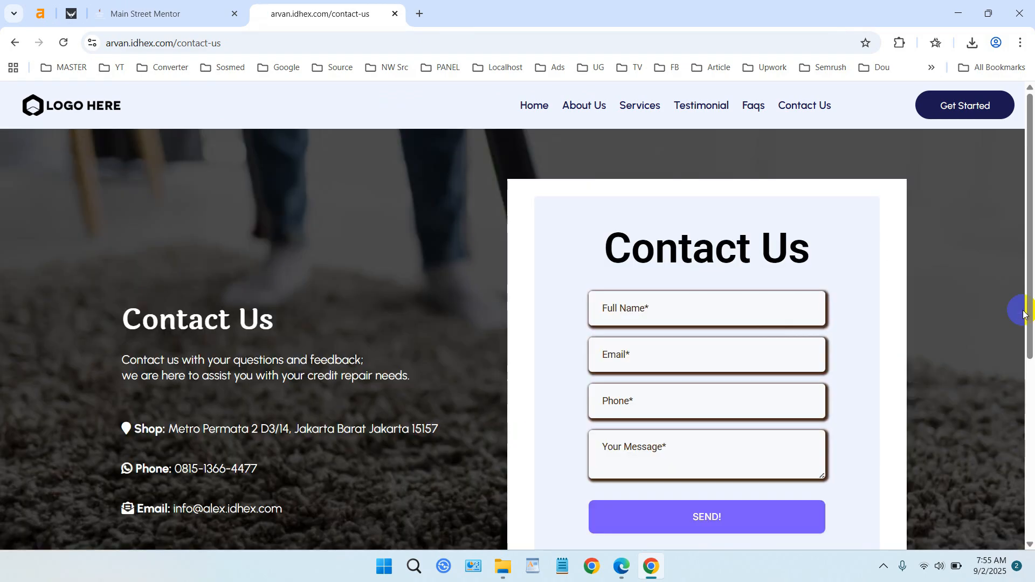
scroll(1007, 303, "down", 5)
scroll(1007, 303, "up", 5)
scroll(1007, 308, "down", 5)
scroll(1008, 308, "up", 5)
scroll(1008, 308, "down", 5)
- Look through the live website's Home page
left_click(537, 104)
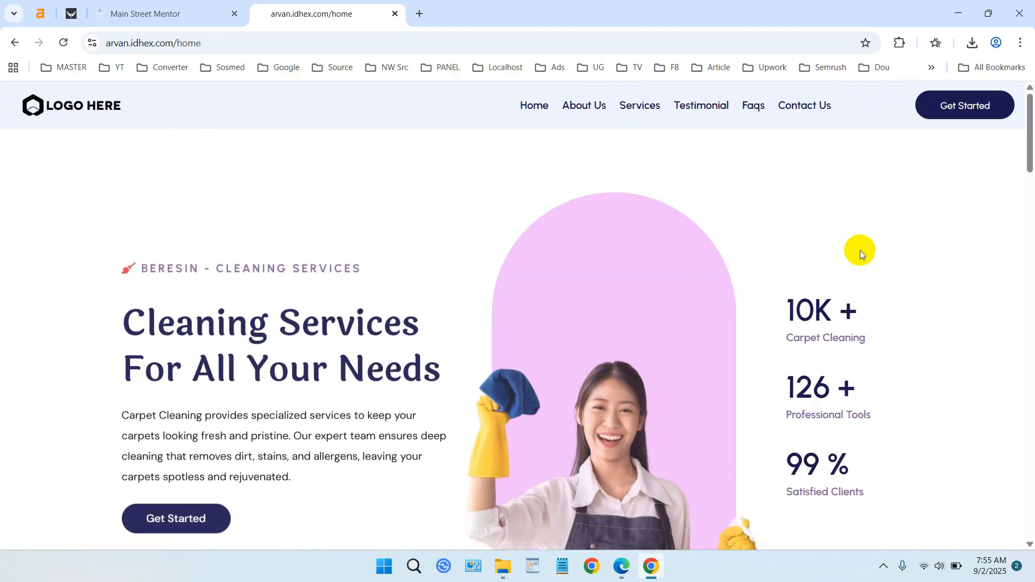
scroll(859, 250, "down", 12)
scroll(859, 248, "up", 13)
- Return to the live Contact Us page and check the form, contact details and footer
left_click(795, 107)
scroll(731, 261, "down", 4)
scroll(731, 260, "up", 4)
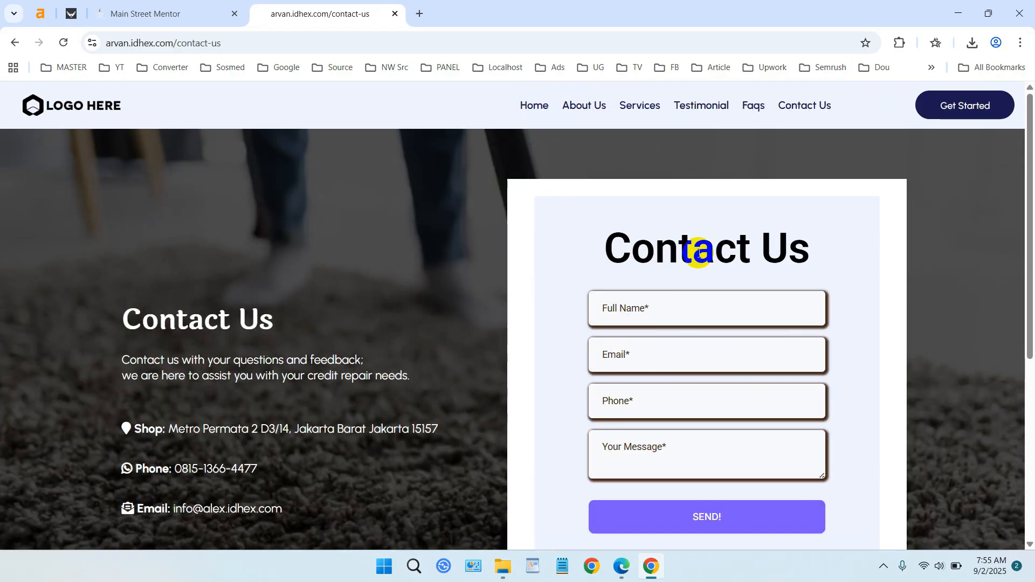
scroll(697, 254, "down", 5)
scroll(700, 259, "up", 2)
scroll(700, 258, "up", 4)
scroll(701, 257, "down", 5)
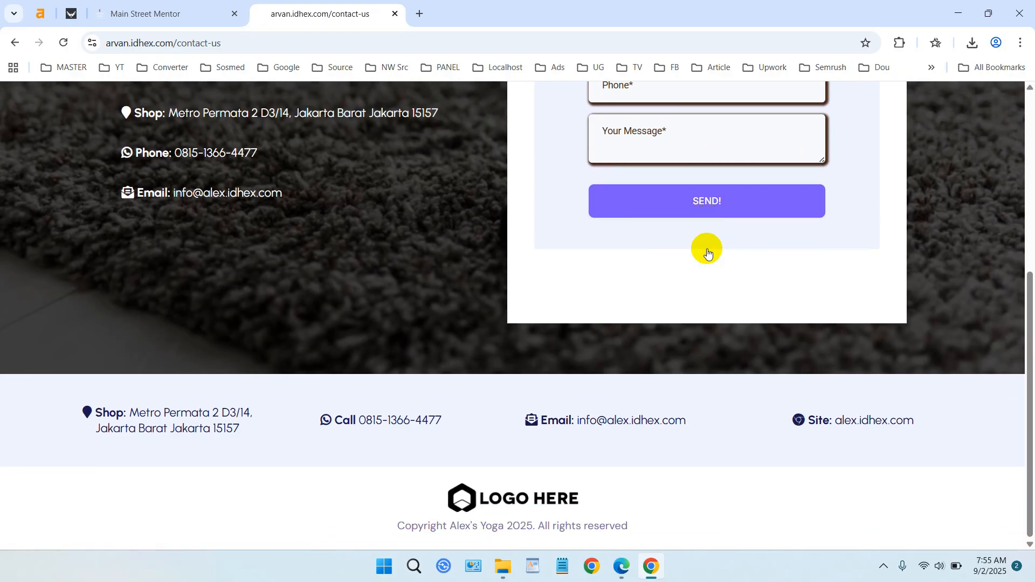
scroll(705, 248, "up", 5)
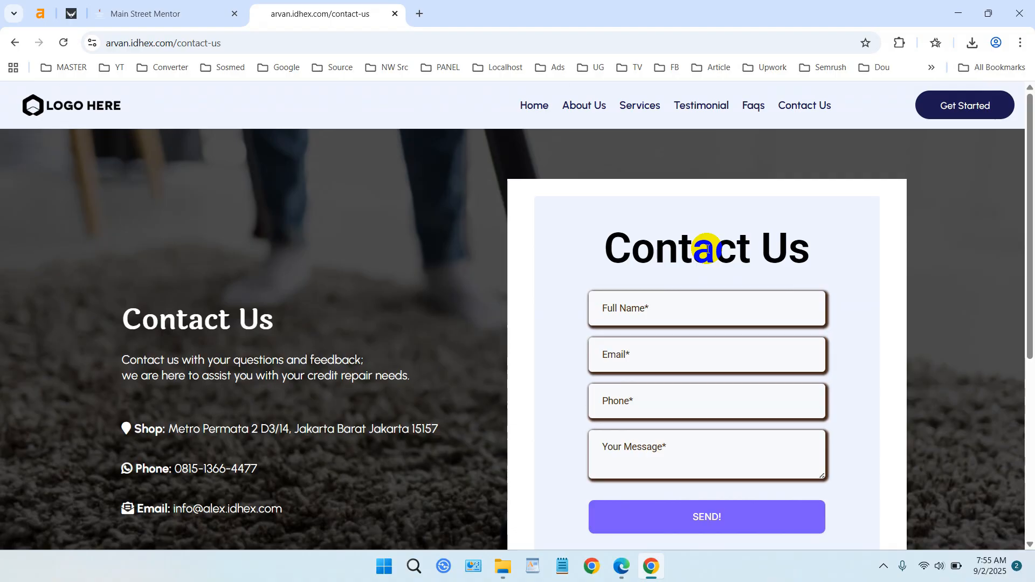
scroll(707, 248, "down", 5)
scroll(709, 248, "up", 5)
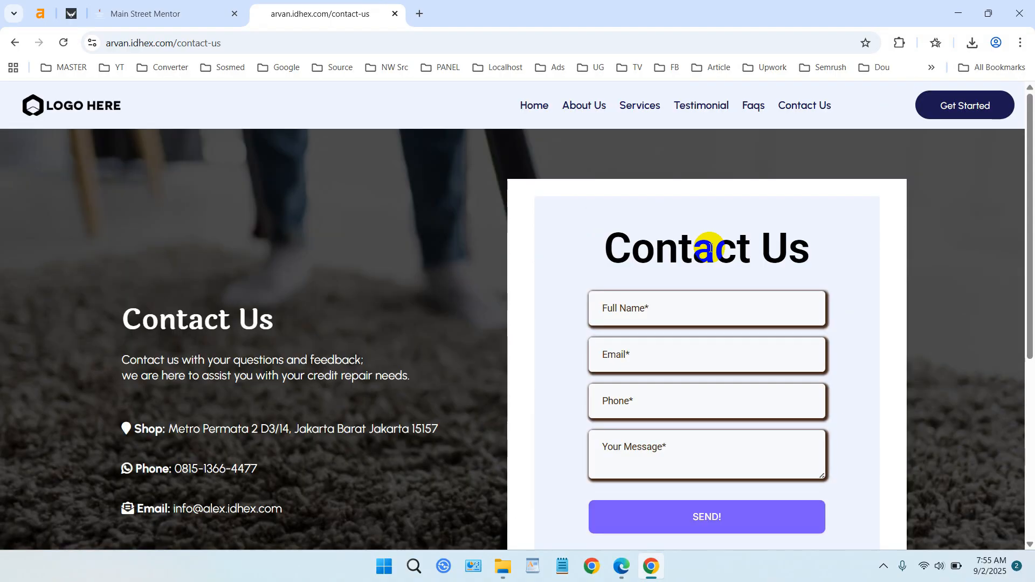